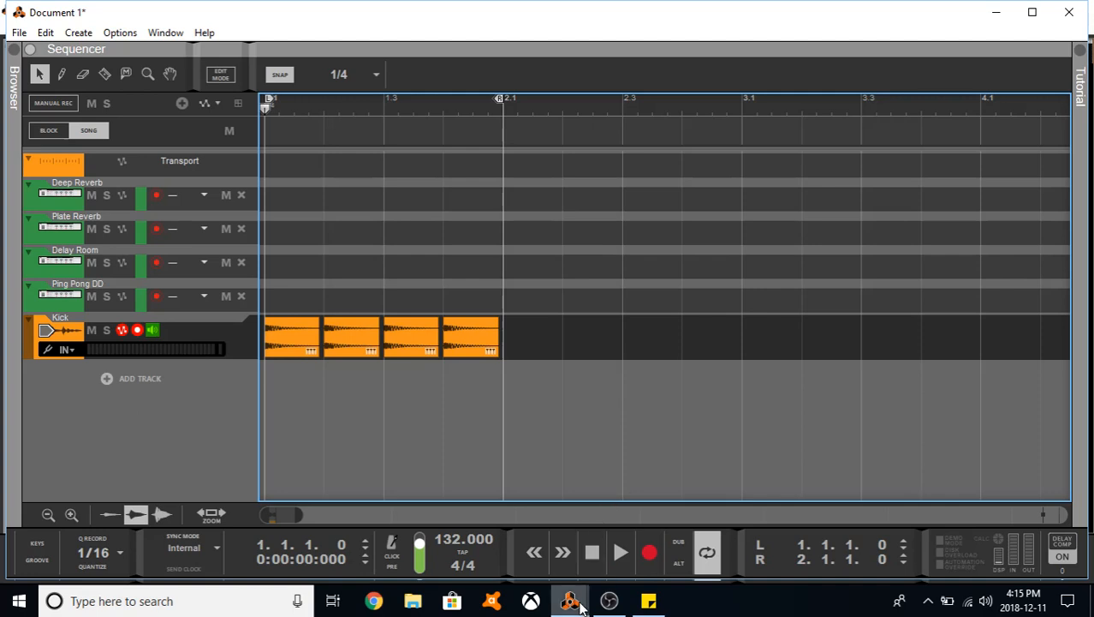
- Switch to the rack window and add a Native Instruments Massive synthesizer below the Kick track
mouse_move(571, 600)
left_click(746, 516)
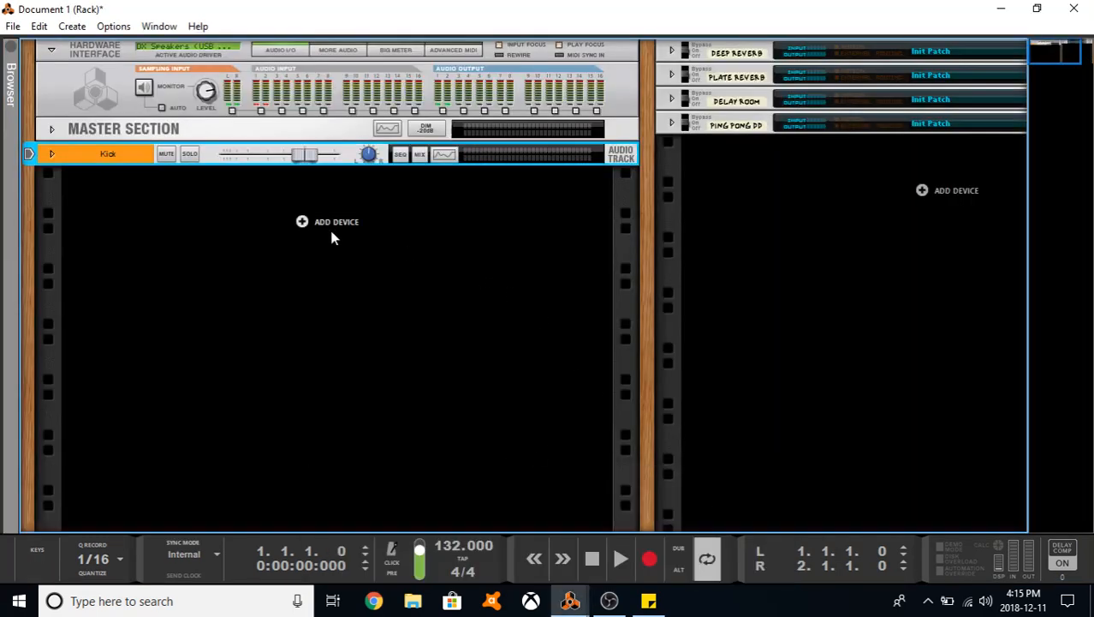
left_click(308, 225)
mouse_move(435, 355)
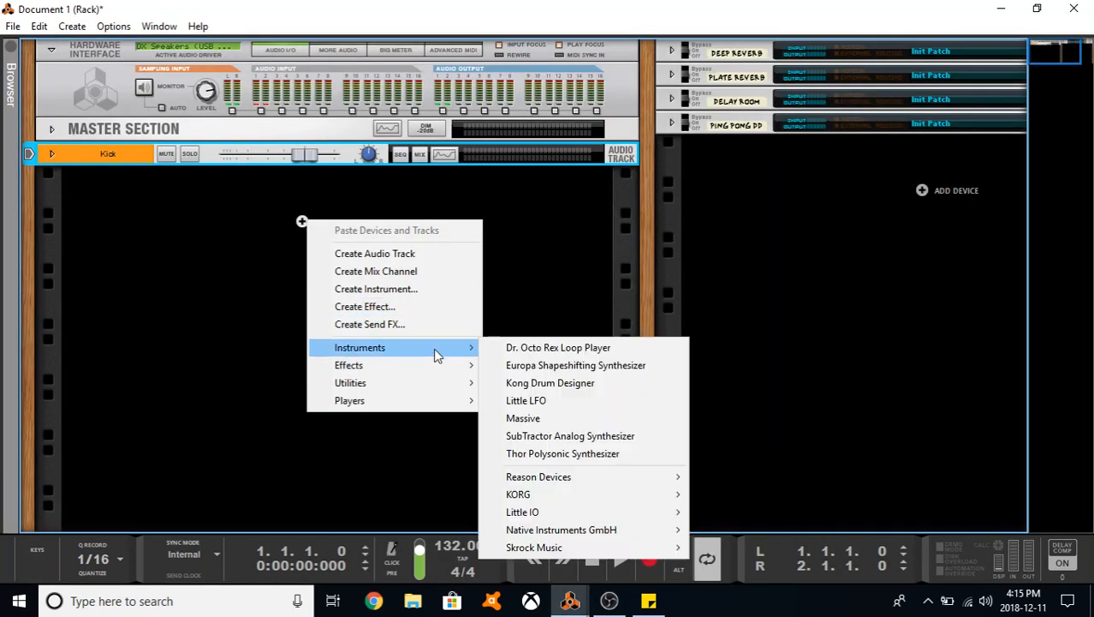
mouse_move(622, 530)
left_click(728, 527)
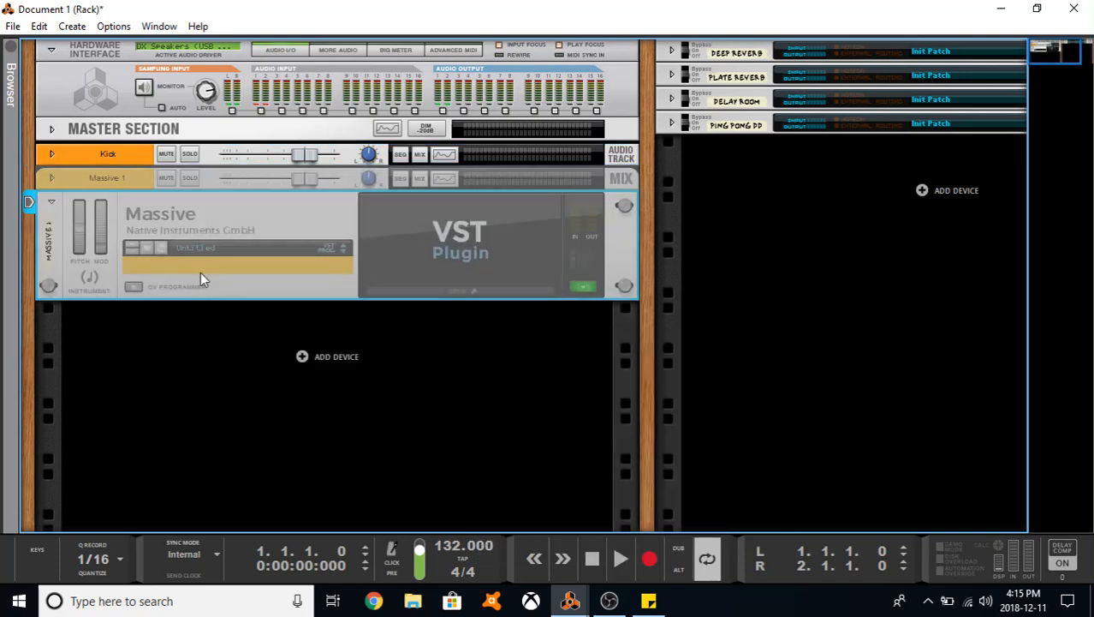
- Open the Massive plugin's interface and start a new, empty sound
left_click(452, 293)
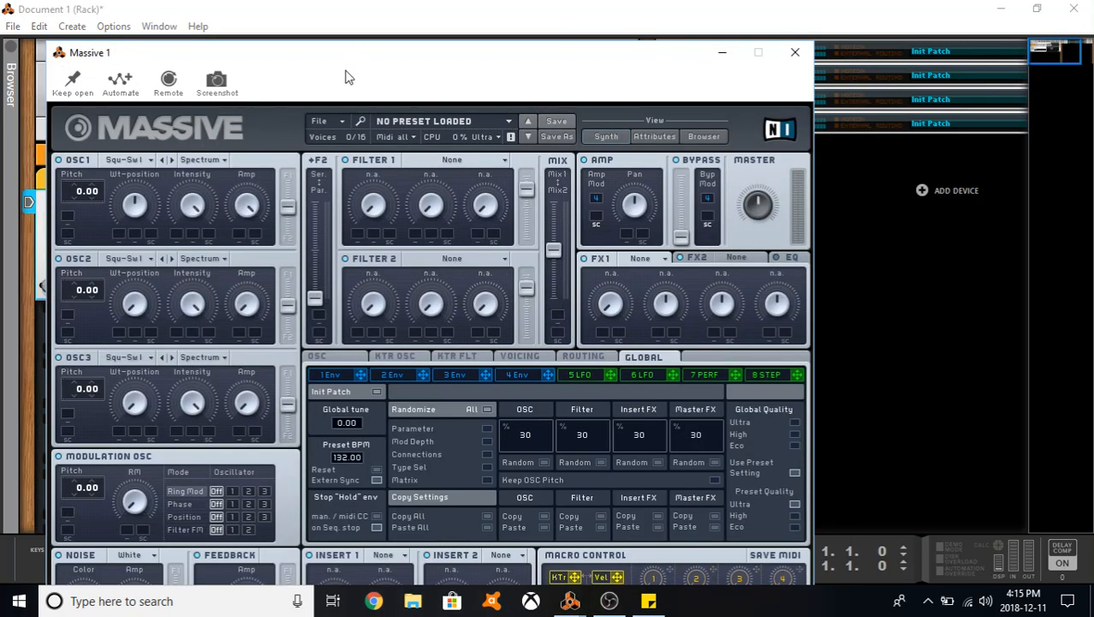
left_click(345, 125)
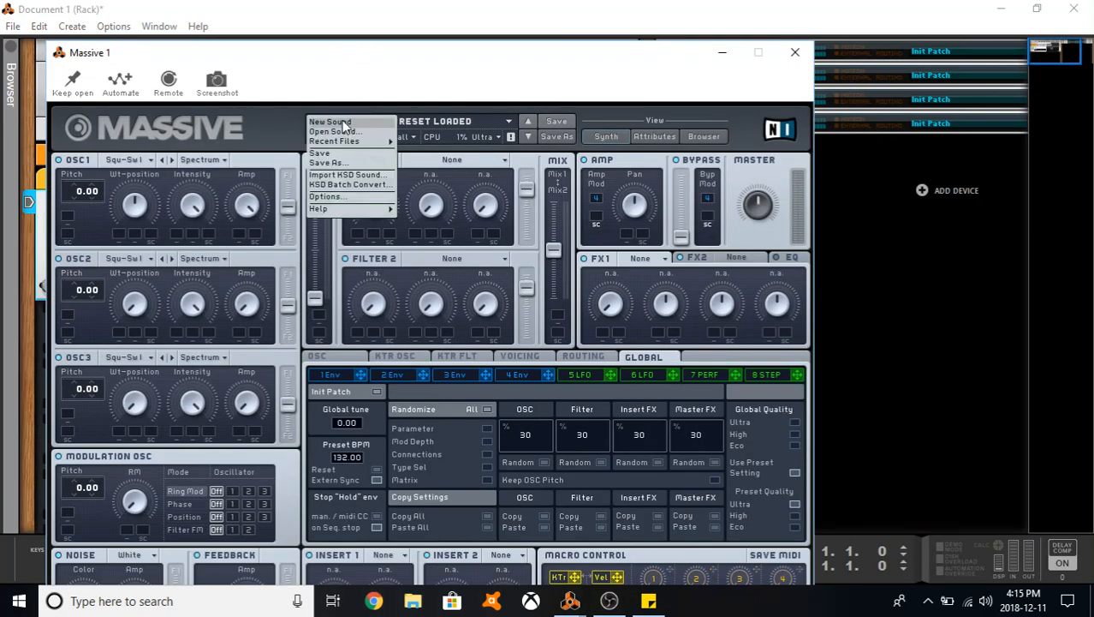
left_click(340, 122)
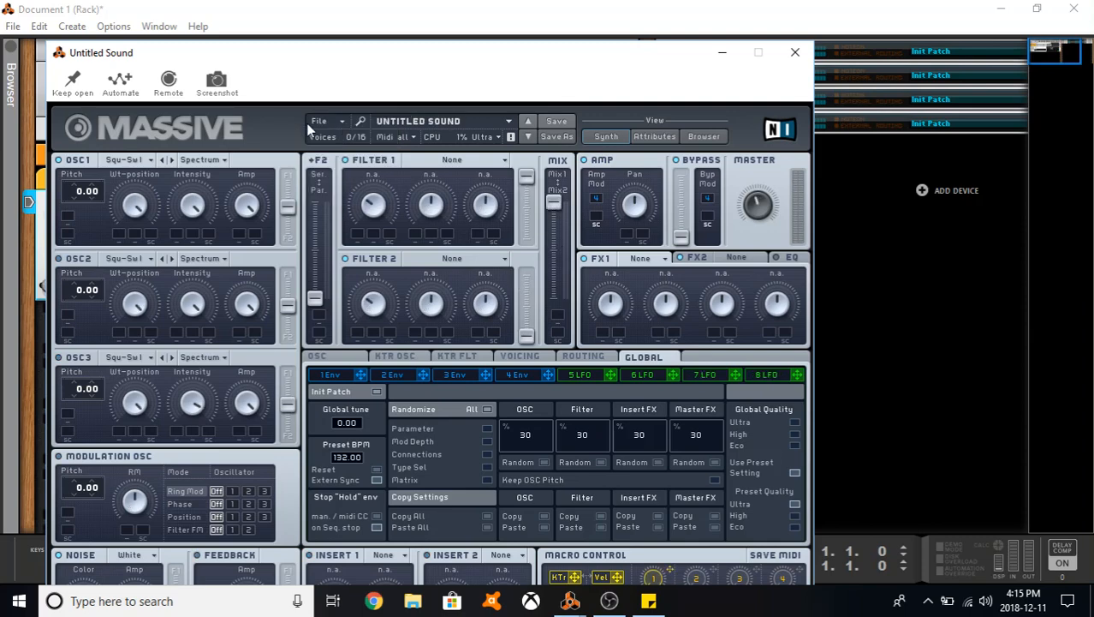
left_click_drag(366, 54, 414, 33)
- Choose the Square-Saw I wavetable for Massive's OSC1
left_click(200, 141)
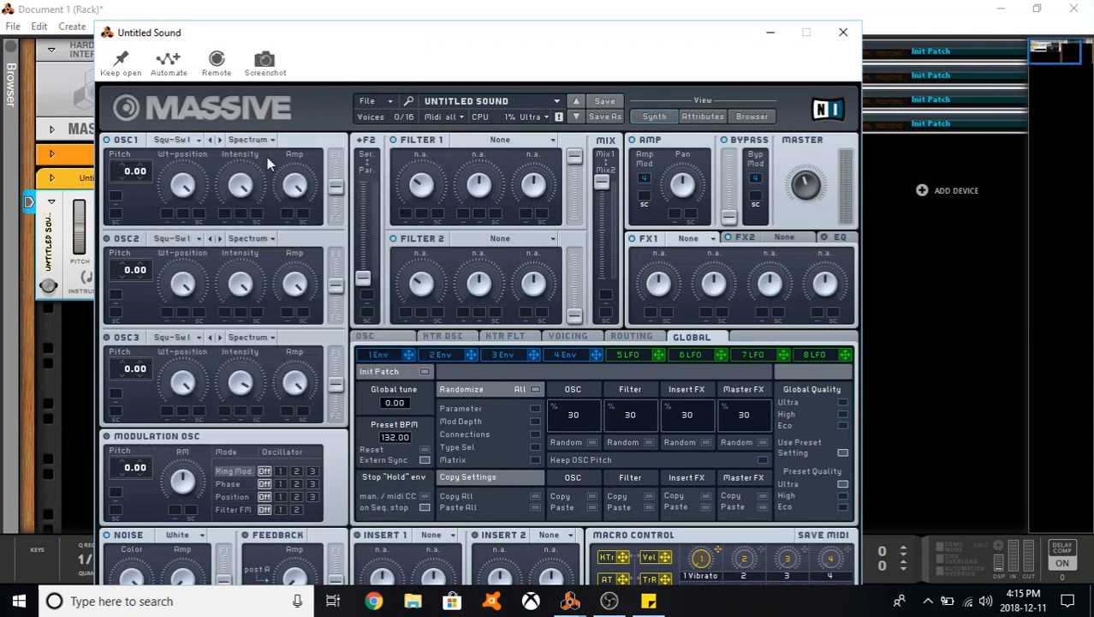
left_click(267, 156)
left_click(186, 141)
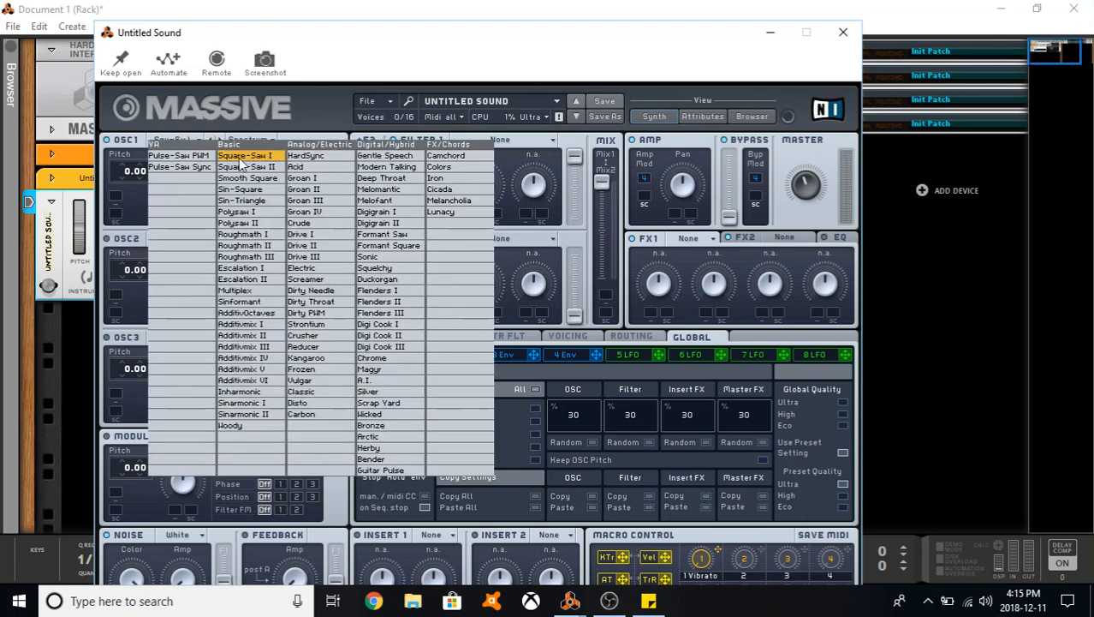
left_click(256, 157)
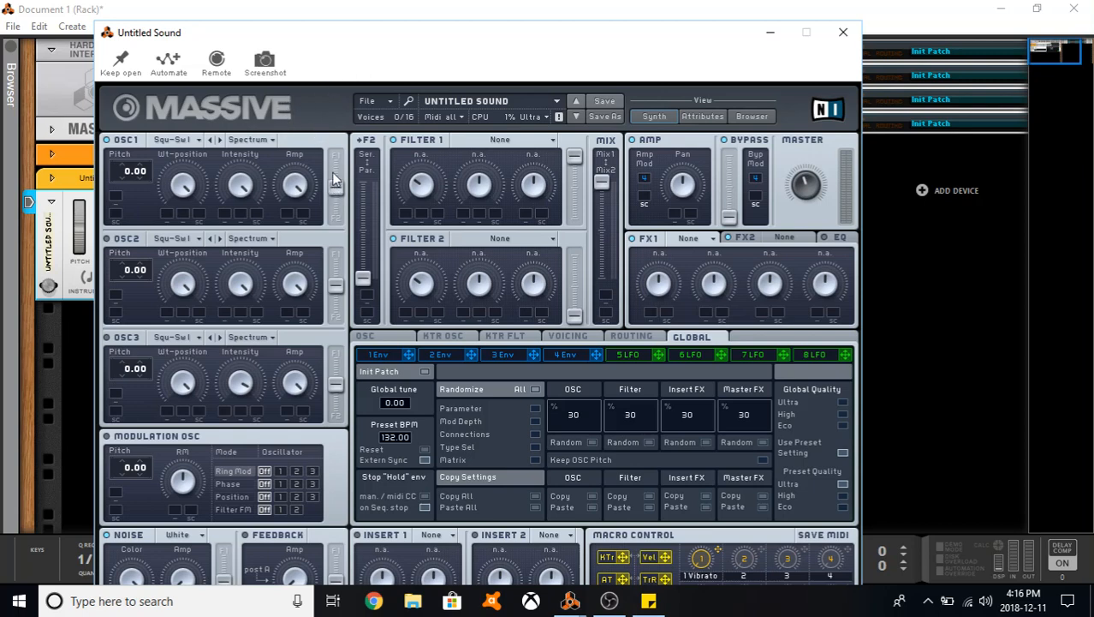
- Route OSC1 fully into Filter 1, set the filters to serial, centre the filter mix and raise Filter 2's output
left_click_drag(335, 181, 333, 117)
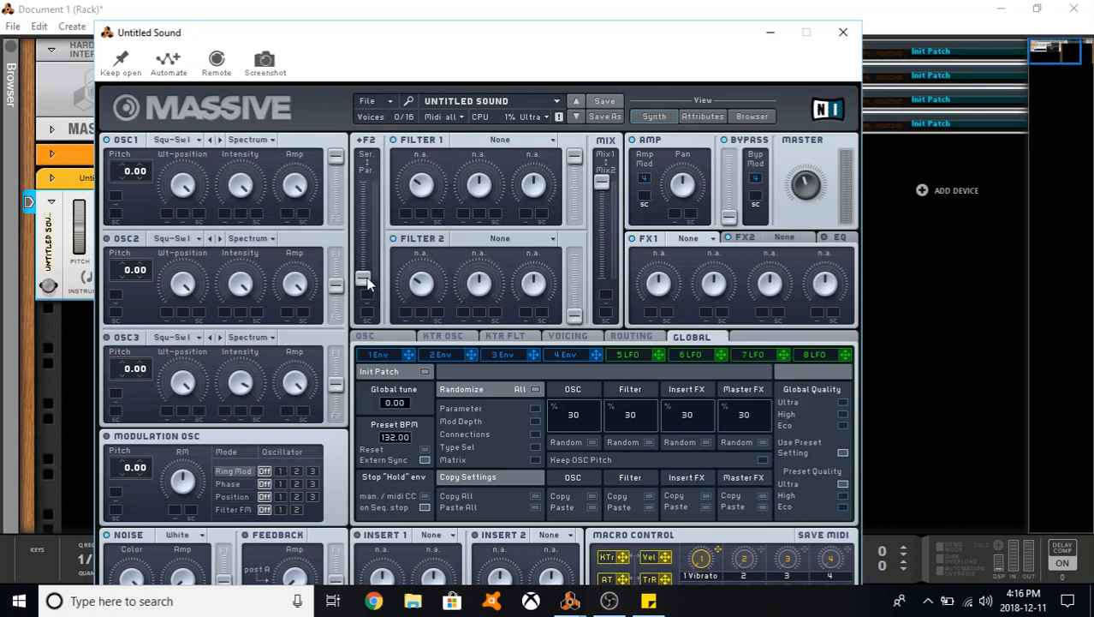
left_click_drag(364, 279, 365, 170)
left_click_drag(600, 185, 604, 249)
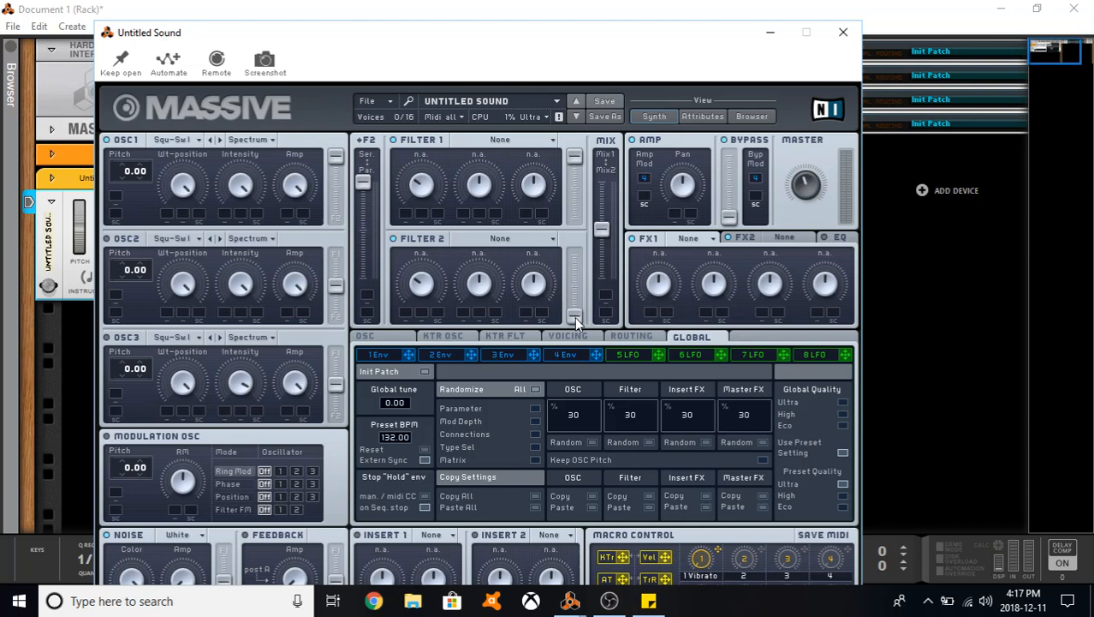
left_click_drag(577, 321, 575, 264)
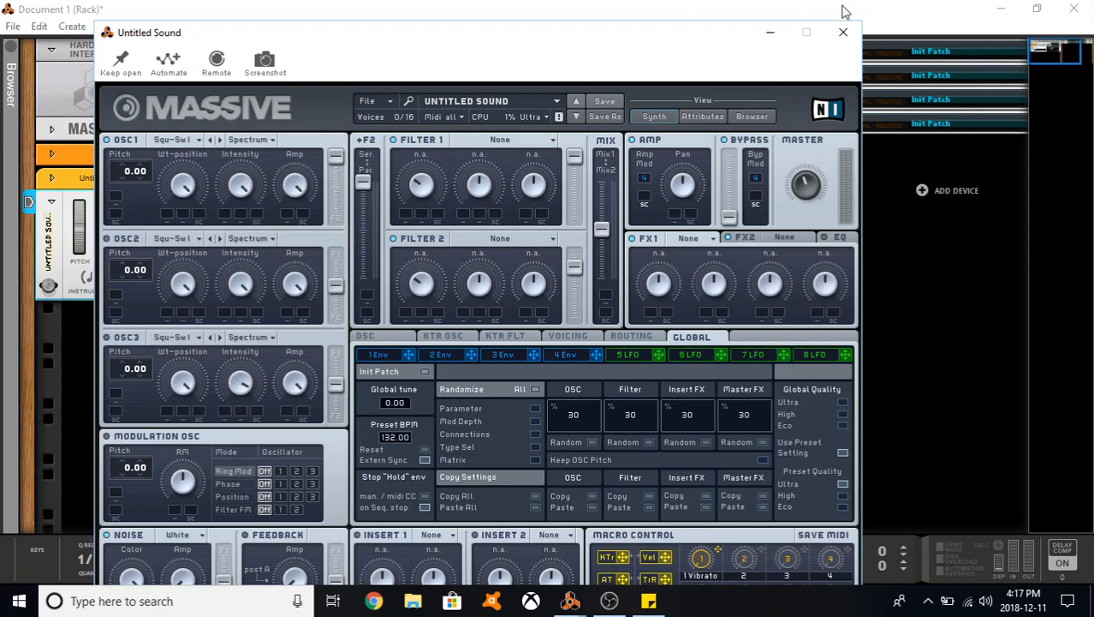
- Close Massive, return to the sequencer and rename the synth's track as Bass
left_click(844, 31)
mouse_move(570, 601)
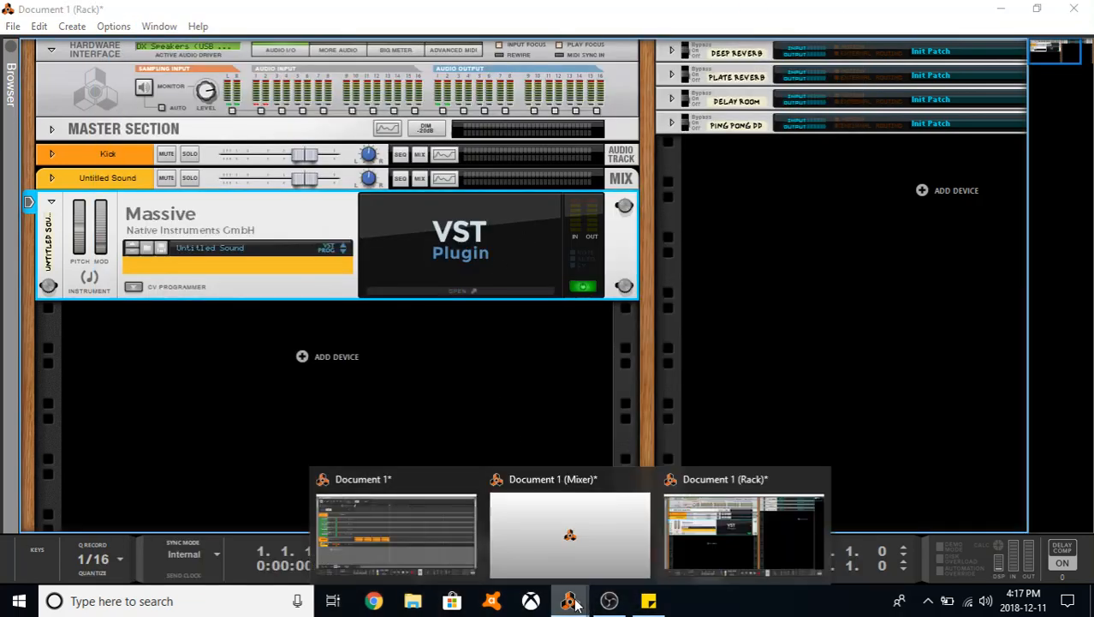
left_click(434, 545)
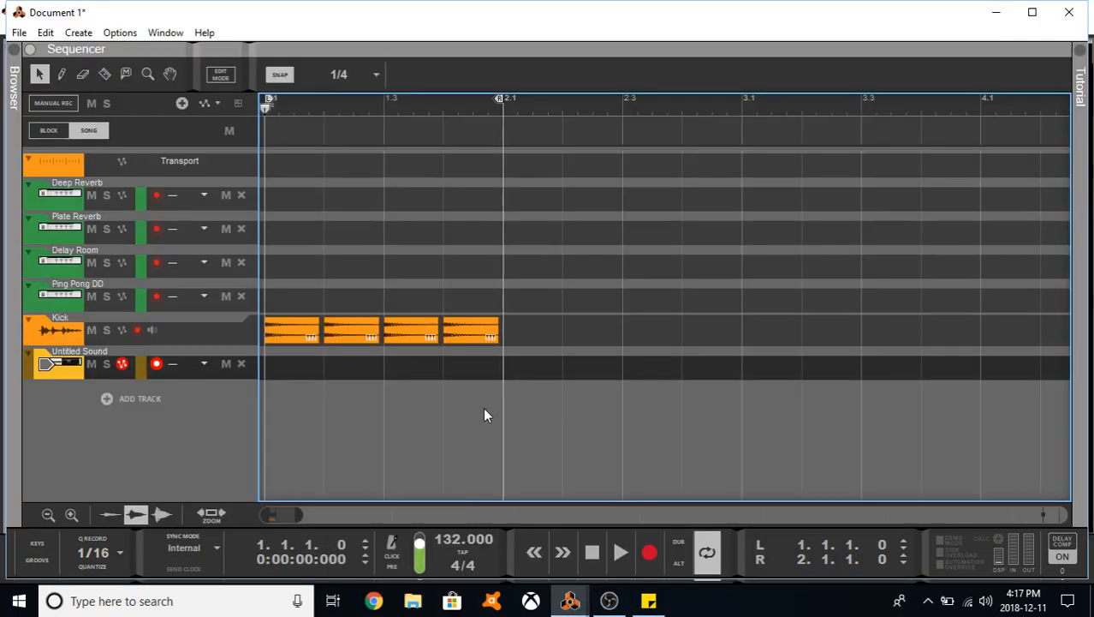
double_click(82, 353)
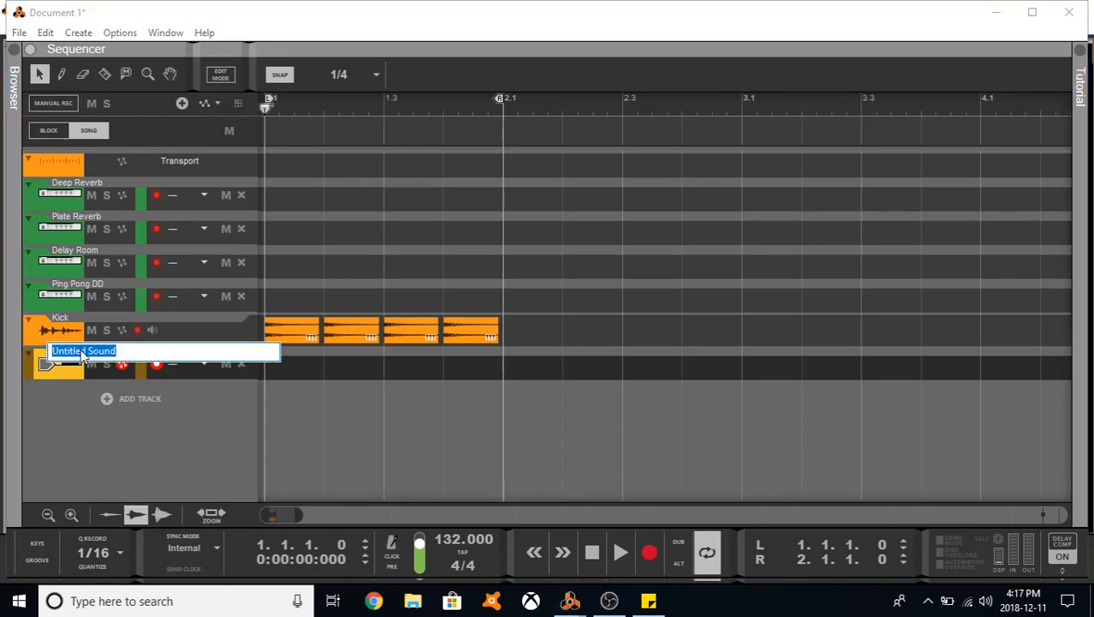
type("Bass")
key("Return")
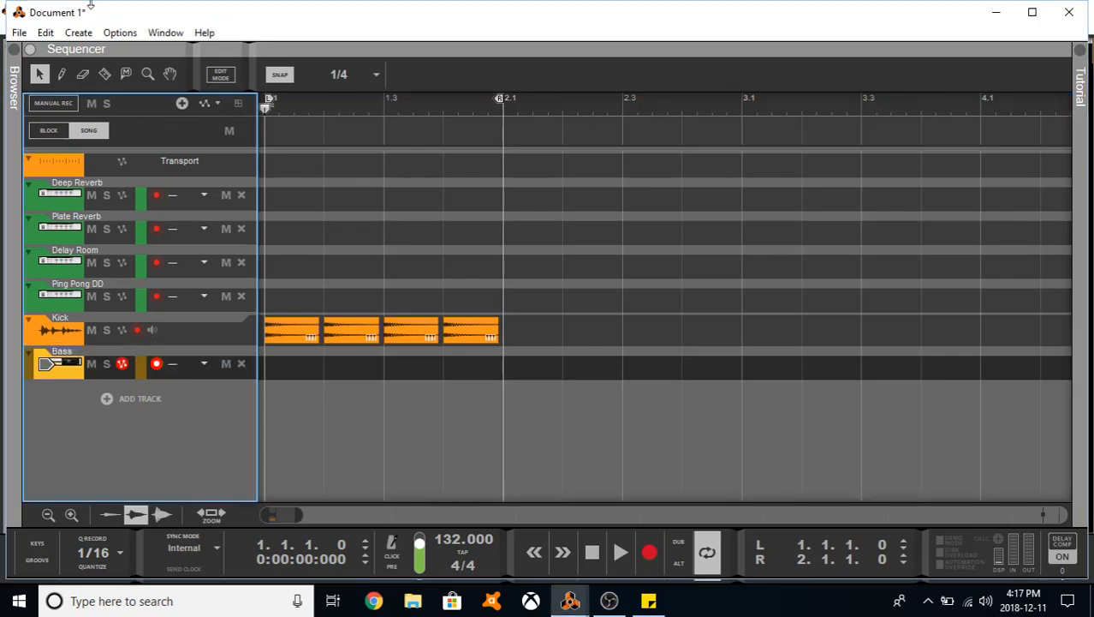
- Set the snap value to Bar and draw a one-bar clip at the start of the Bass track
left_click(61, 73)
left_click(376, 74)
left_click(358, 92)
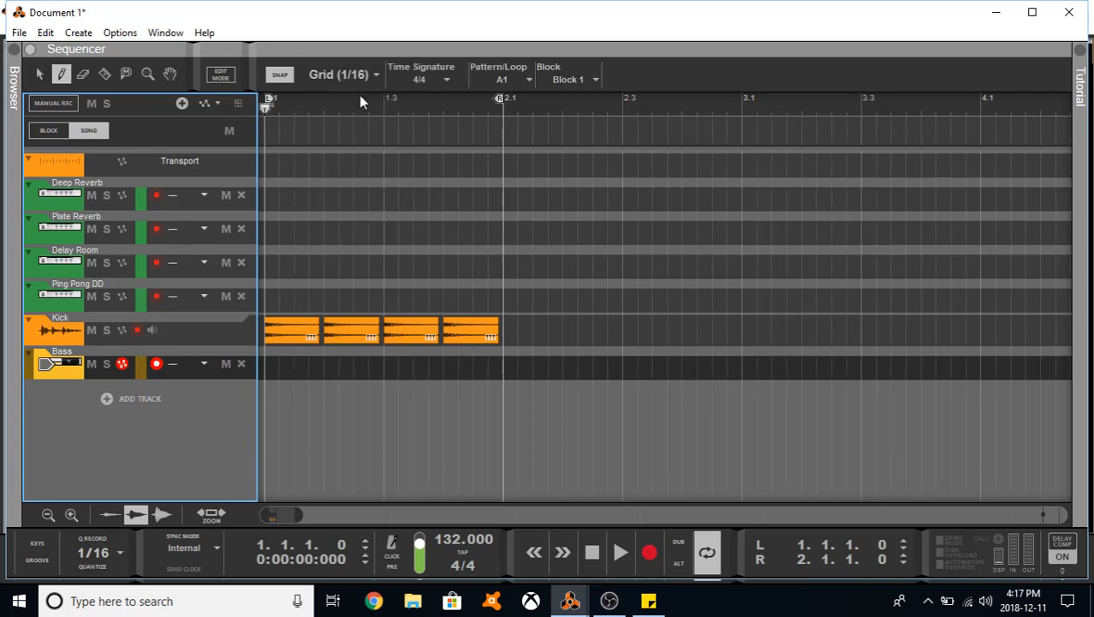
left_click(352, 76)
left_click(342, 109)
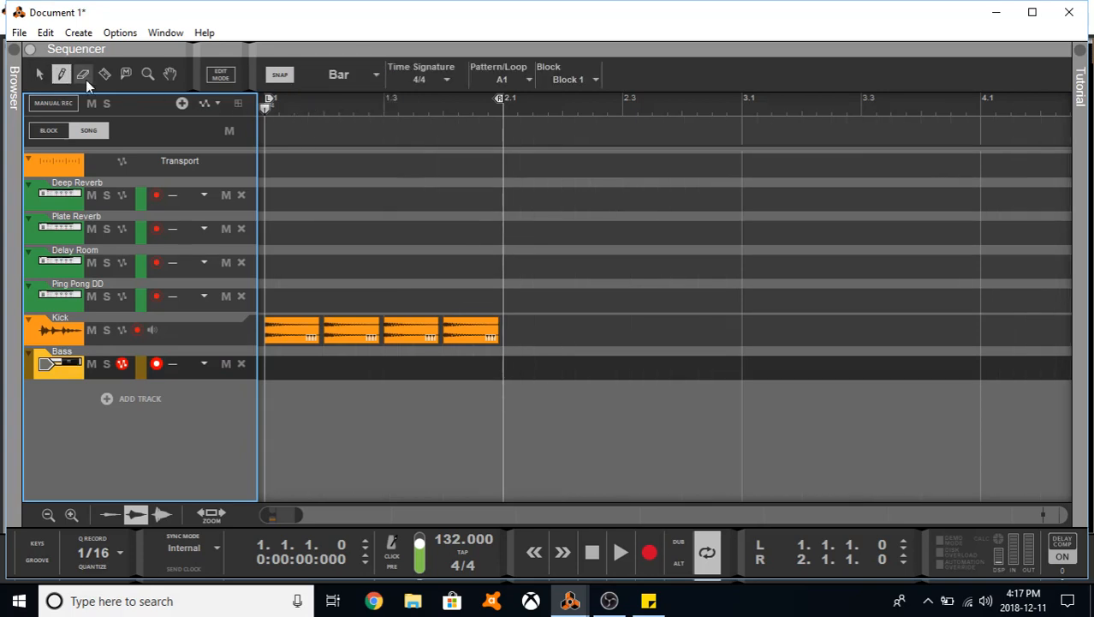
left_click(303, 364)
left_click(38, 73)
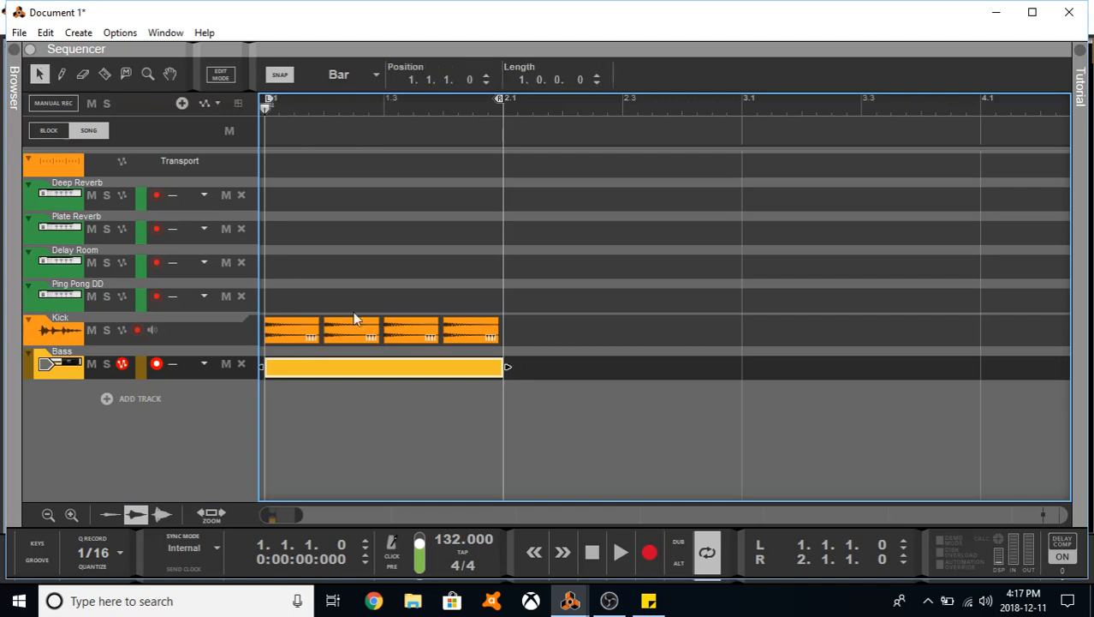
- Open the Bass clip and draw three consecutive 1/16 notes on G1, F#1 and G1, starting on the first beat's second sixteenth
double_click(361, 365)
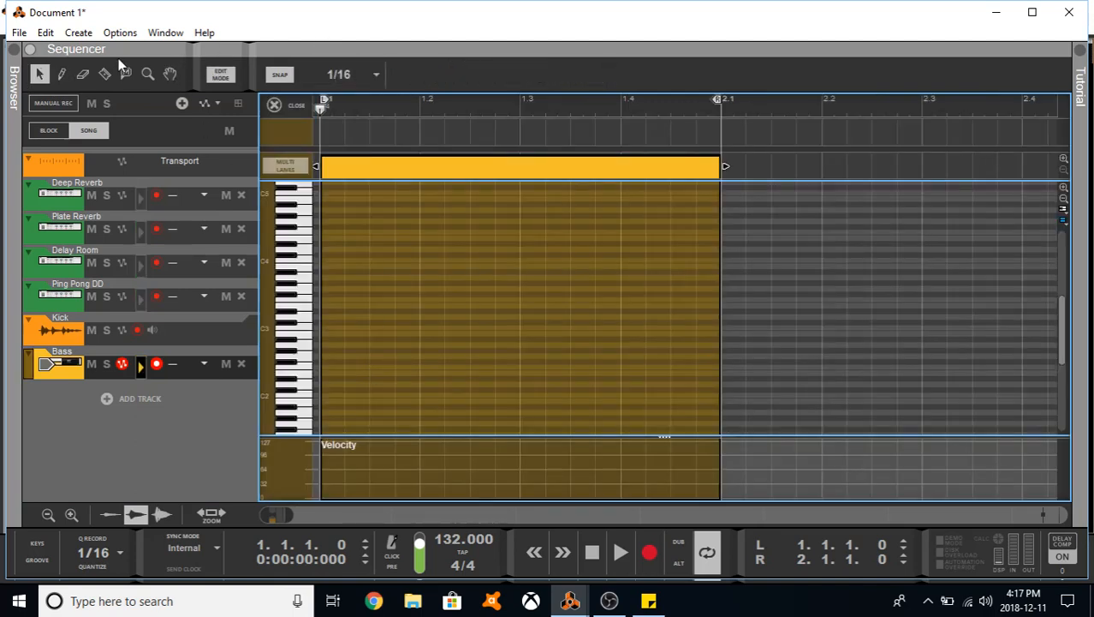
left_click(60, 74)
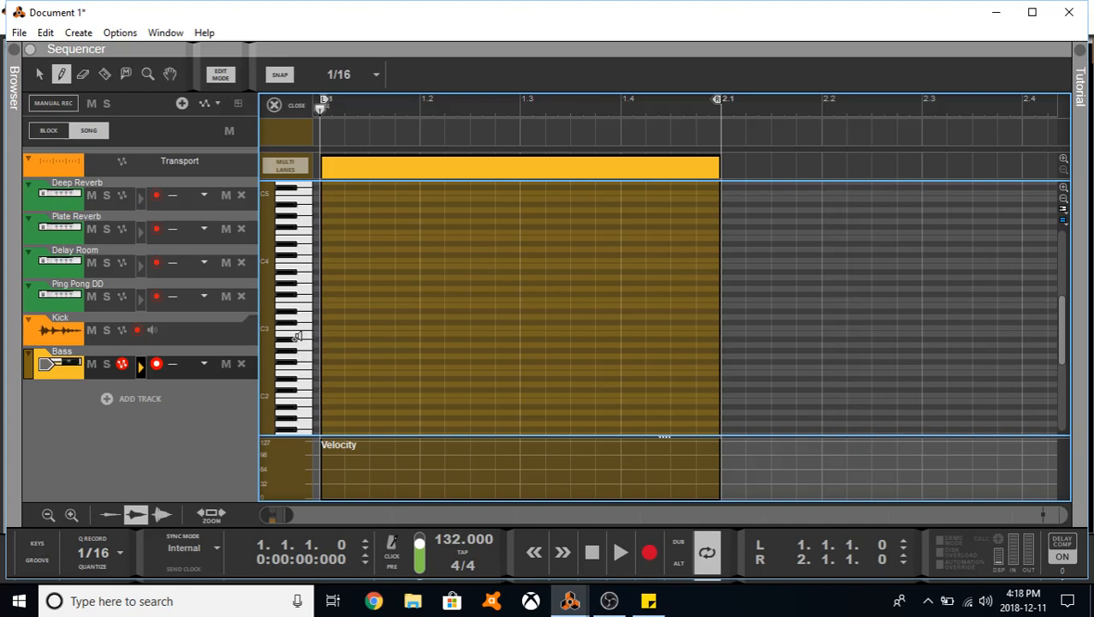
scroll(315, 334, "down", 2)
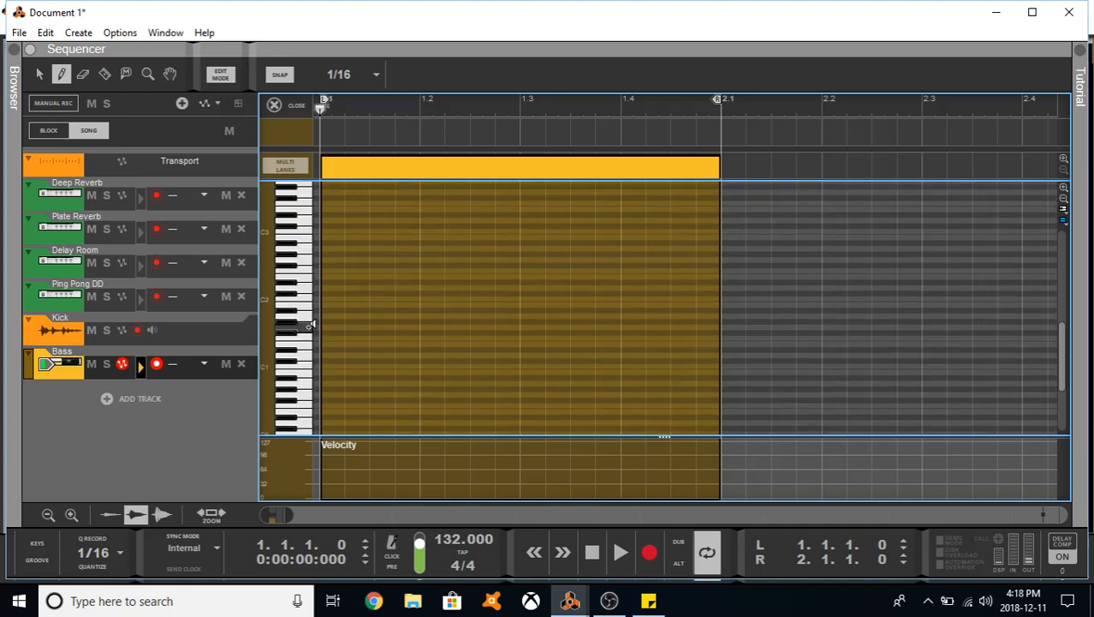
left_click(366, 324)
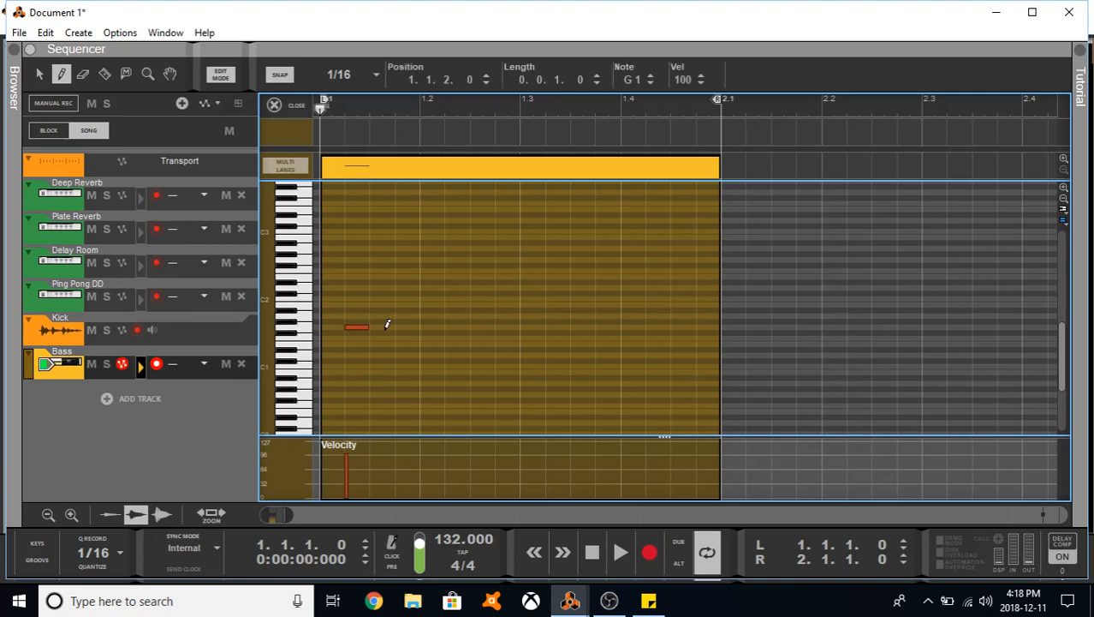
left_click(387, 331)
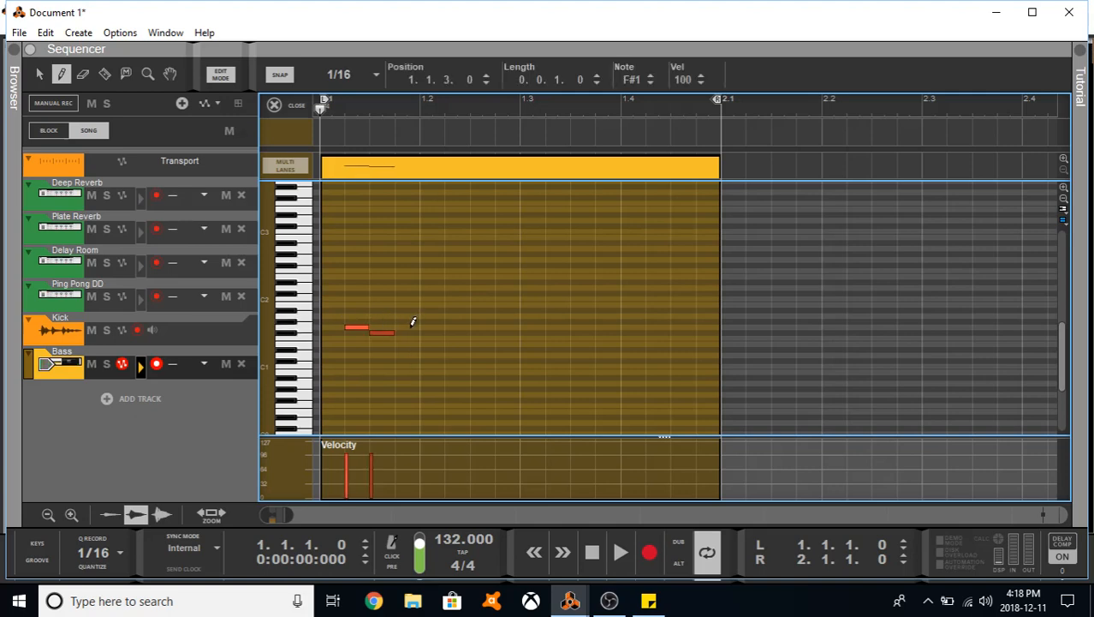
left_click(411, 326)
- Move the middle note up to G1 and copy the three-note group to beats 2, 3 and 4
left_click(38, 74)
left_click(382, 354)
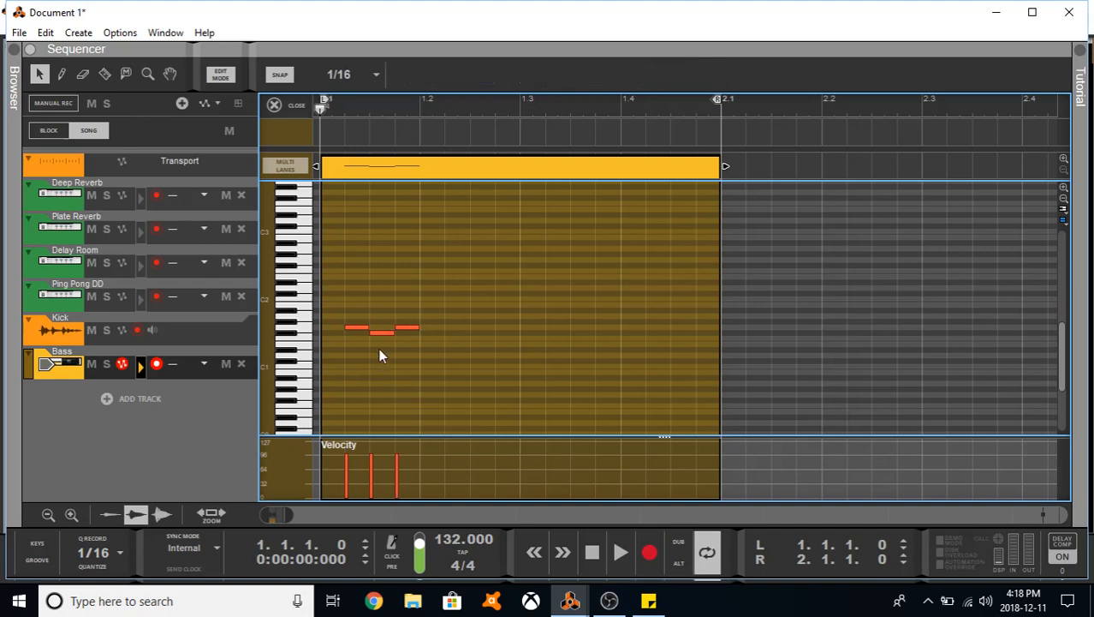
left_click_drag(379, 331, 462, 337)
left_click(475, 295)
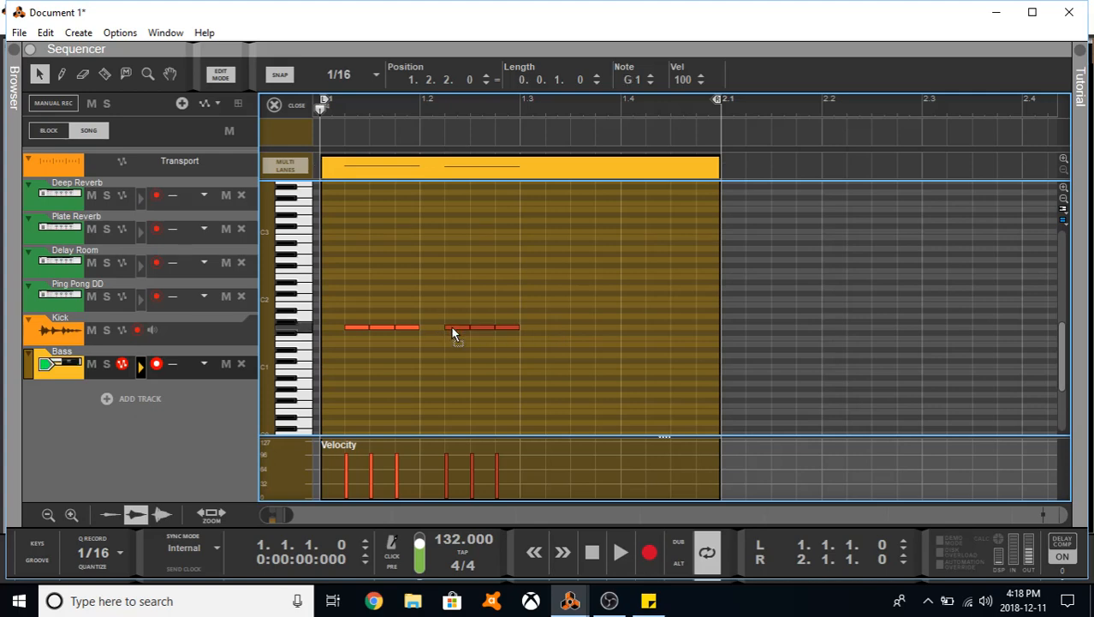
left_click(652, 371)
mouse_move(538, 313)
left_mouse_down()
mouse_move(347, 335)
mouse_move(547, 327)
left_mouse_up()
left_click(596, 405)
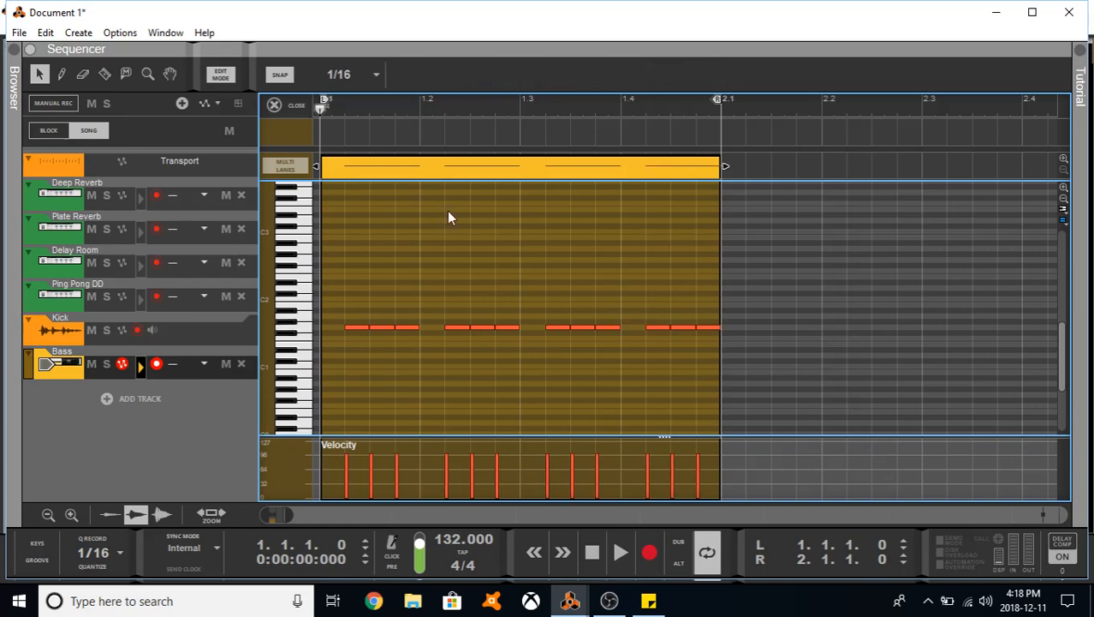
- Select all the bass notes and, with snap off, shorten them slightly to leave small gaps between them
left_click_drag(725, 295, 341, 349)
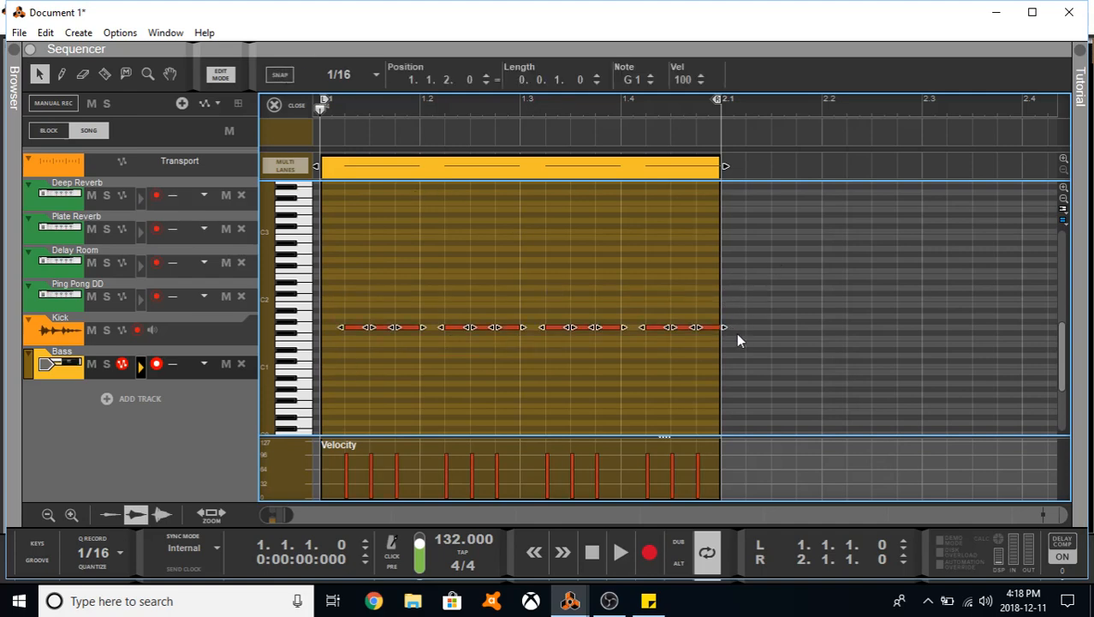
left_click_drag(726, 330, 724, 332)
left_click(651, 275)
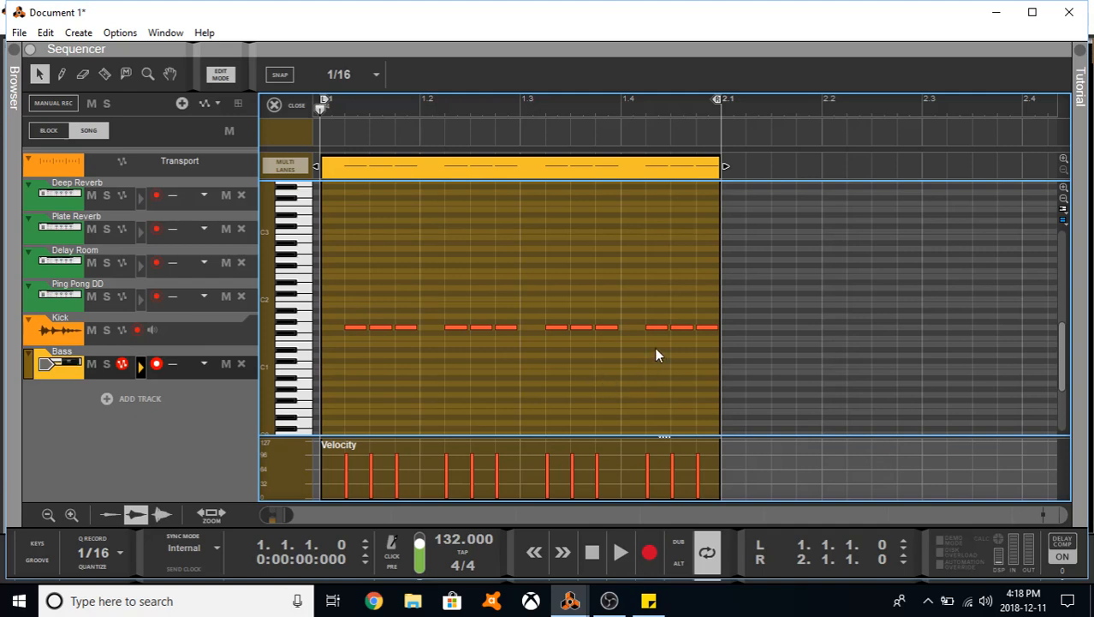
- Reopen the Bass track's Massive synth from the rack and set Filter 1 to Lowpass 4
mouse_move(570, 599)
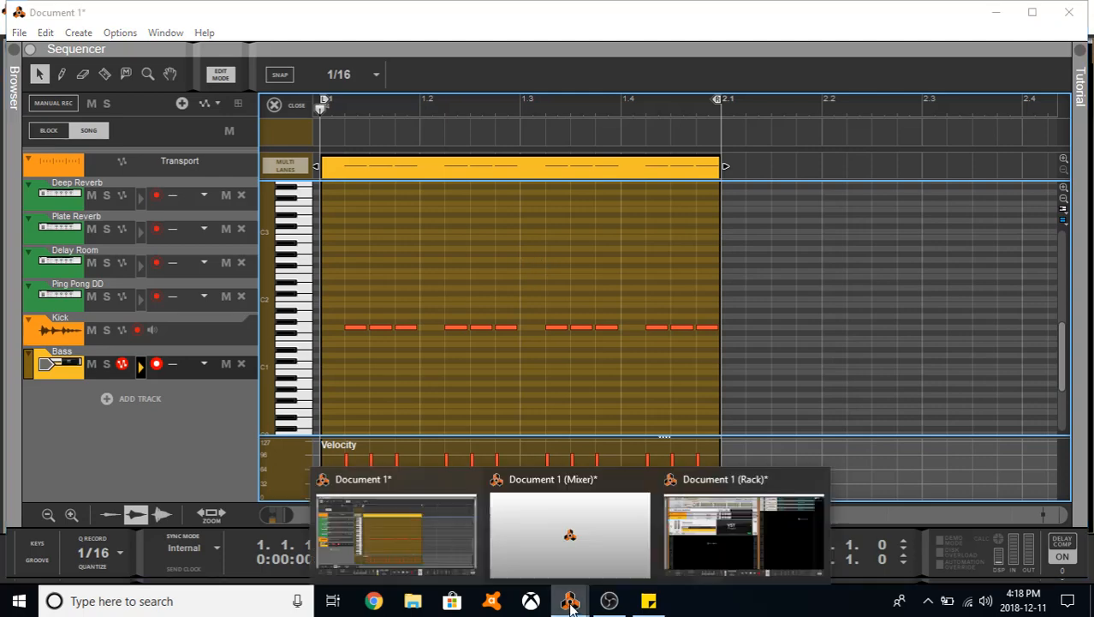
left_click(727, 519)
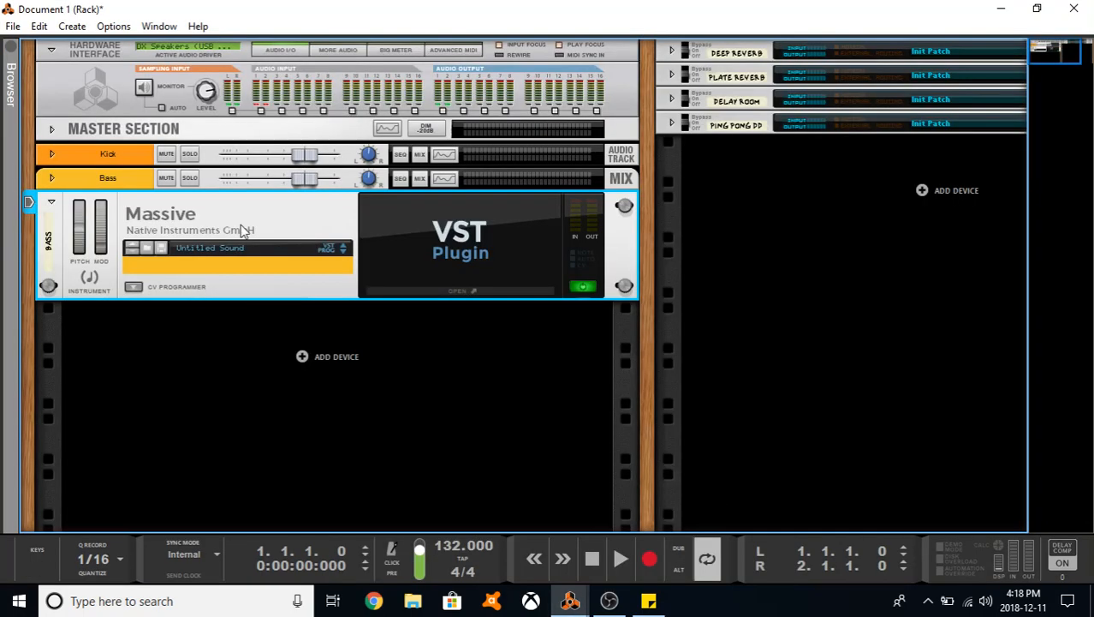
left_click(433, 286)
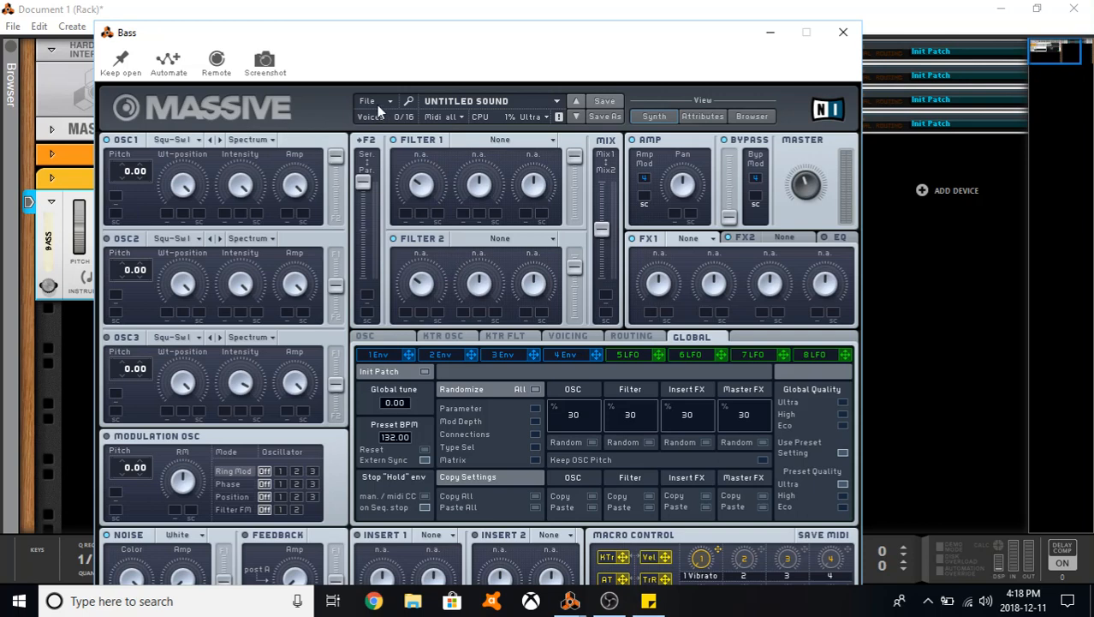
left_click(501, 142)
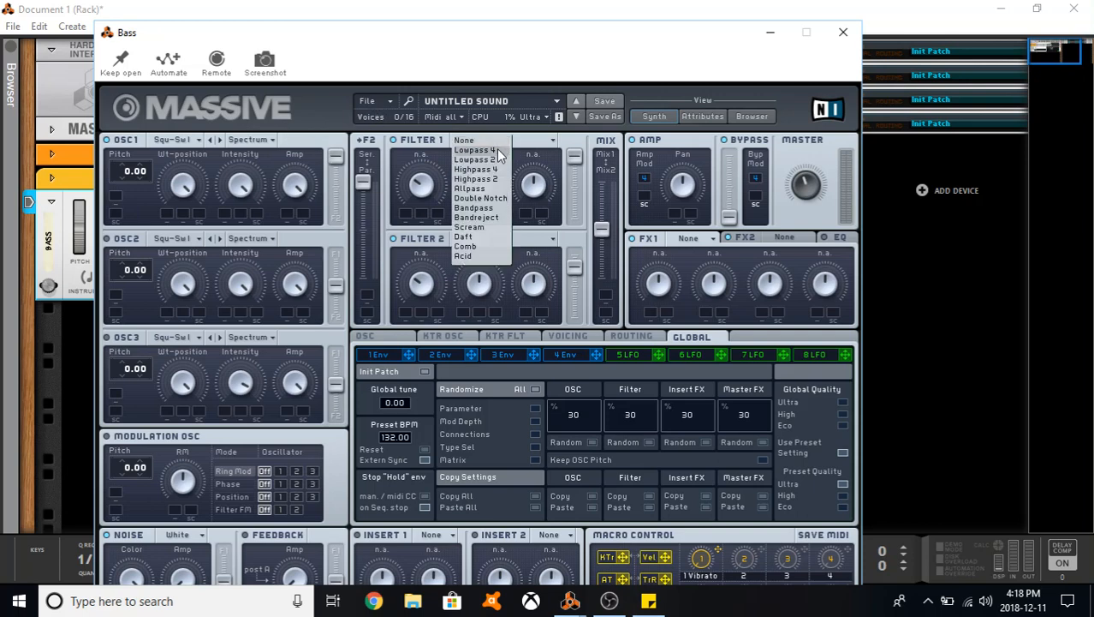
left_click(476, 150)
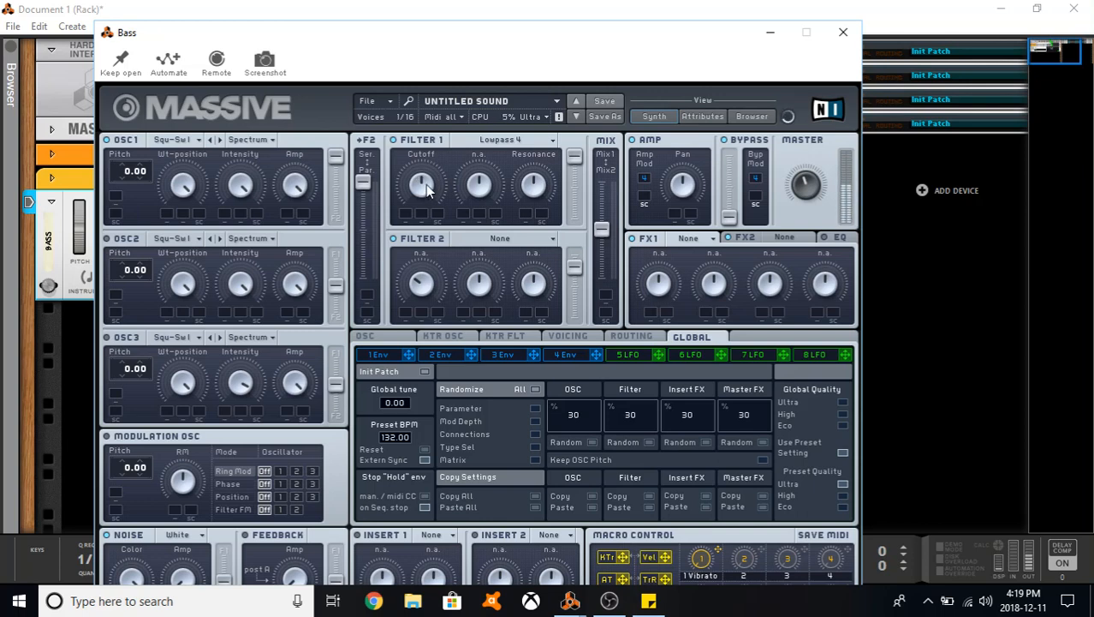
key("Caps_Lock")
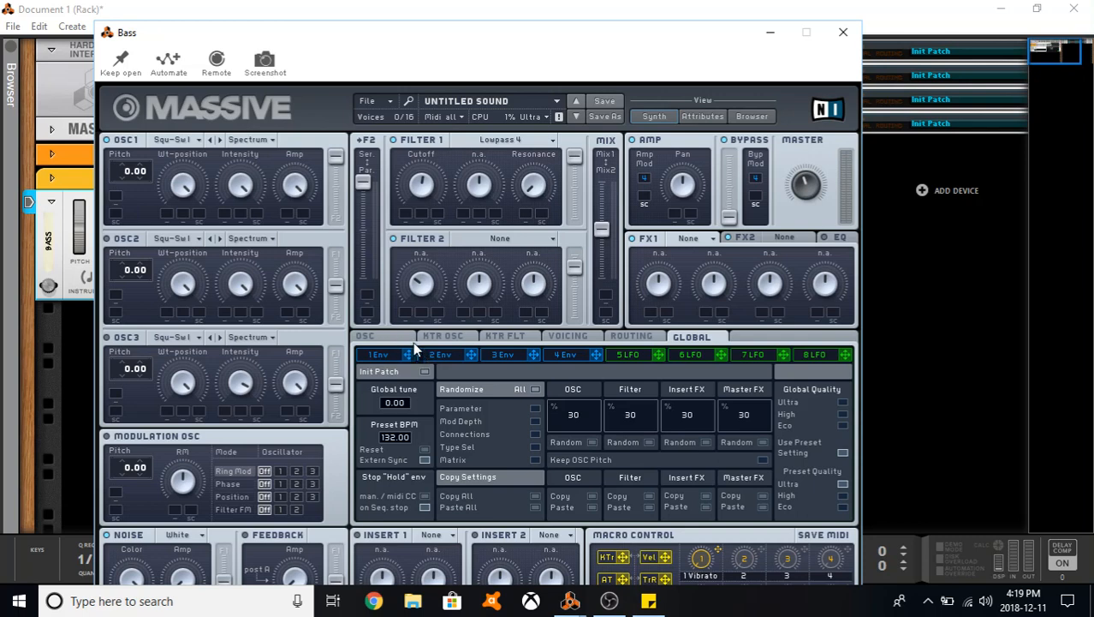
- Modulate Filter 1's cutoff upward with envelope 1 and turn on Restart via Gate for the oscillator phases
left_click_drag(406, 214, 406, 214)
left_click(377, 354)
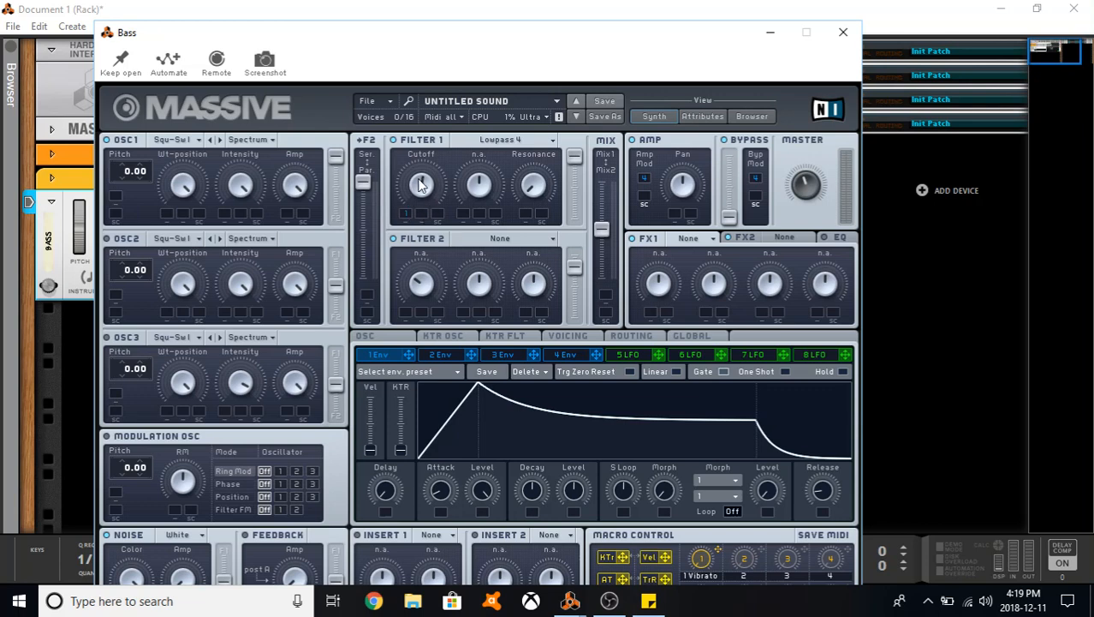
left_click_drag(407, 219, 414, 182)
left_click(382, 339)
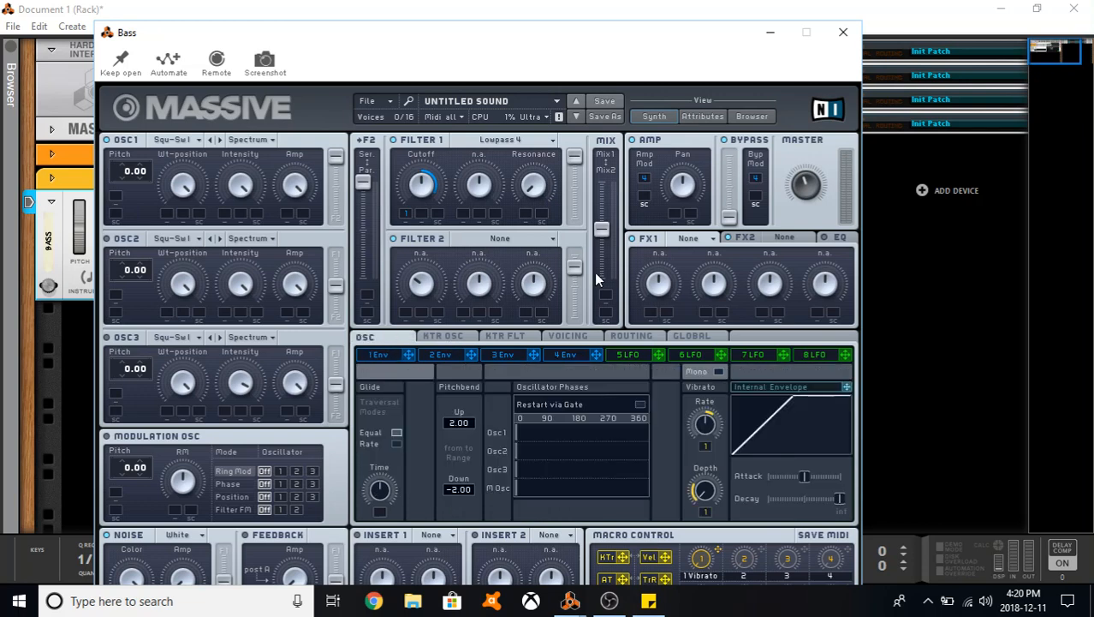
left_click(639, 406)
- Shape envelope 1 by shortening its decay, lowering its decay level and slightly reducing its attack
left_click(372, 356)
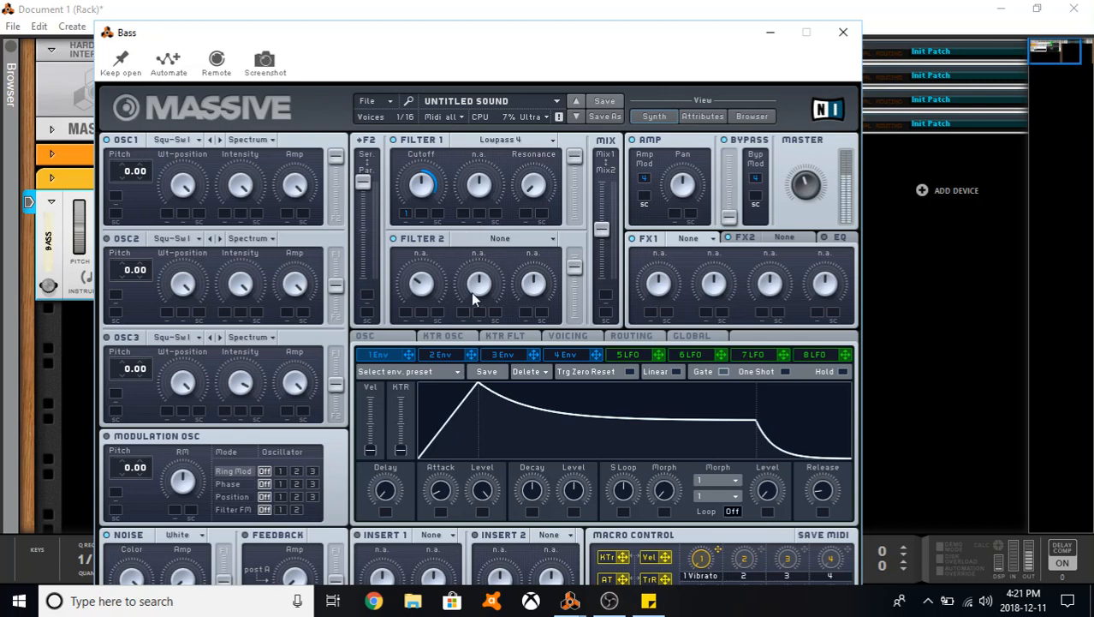
left_click_drag(448, 473, 534, 606)
left_click_drag(542, 501, 546, 479)
left_click_drag(453, 493, 455, 483)
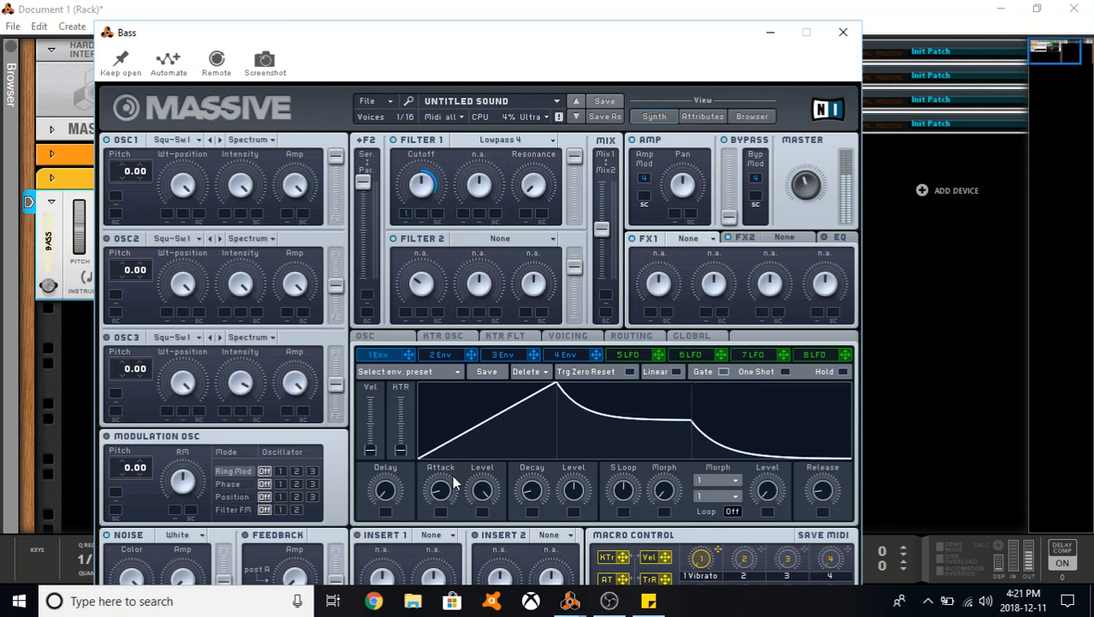
left_click_drag(541, 486, 548, 597)
left_click_drag(571, 492, 530, 485)
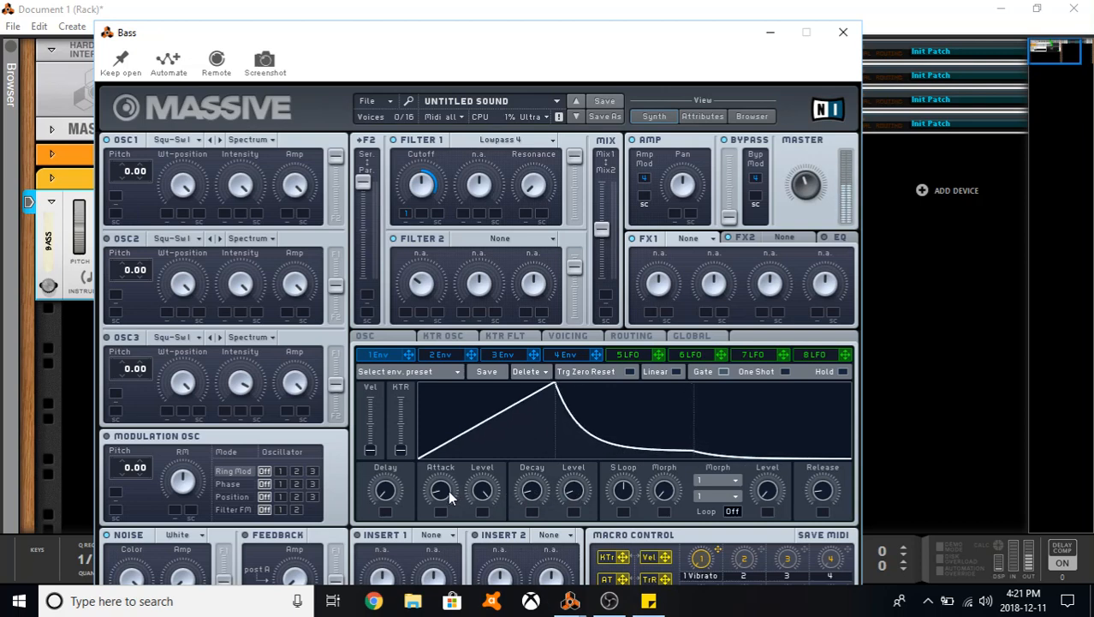
left_click_drag(448, 490, 454, 500)
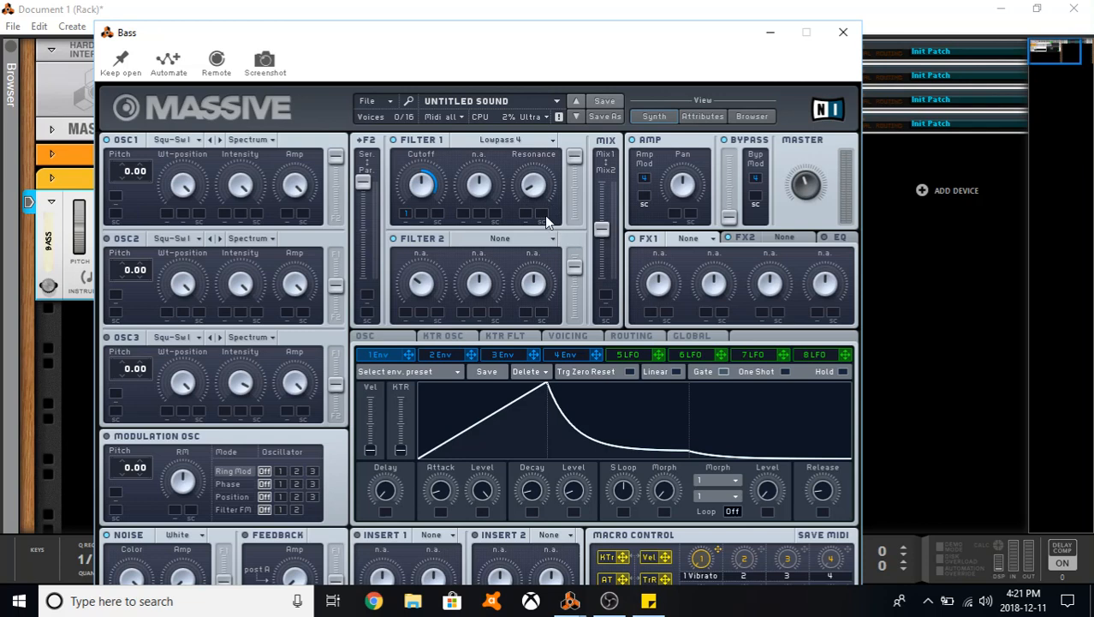
- Set Filter 2 to Daft, raise its cutoff just past the midpoint and increase its resonance
left_click(547, 238)
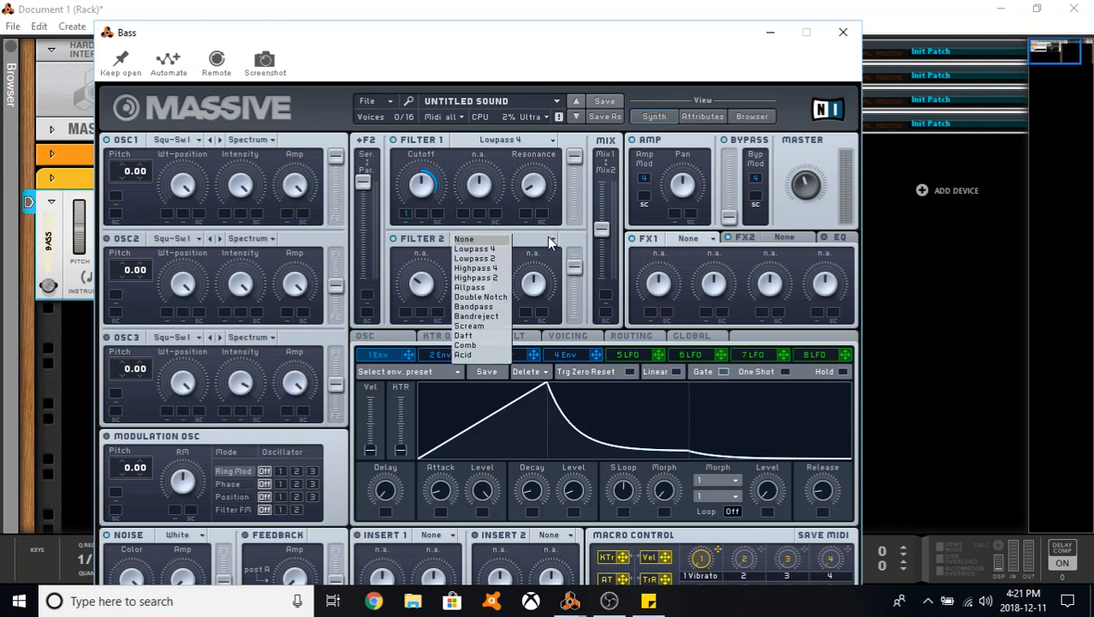
left_click(466, 335)
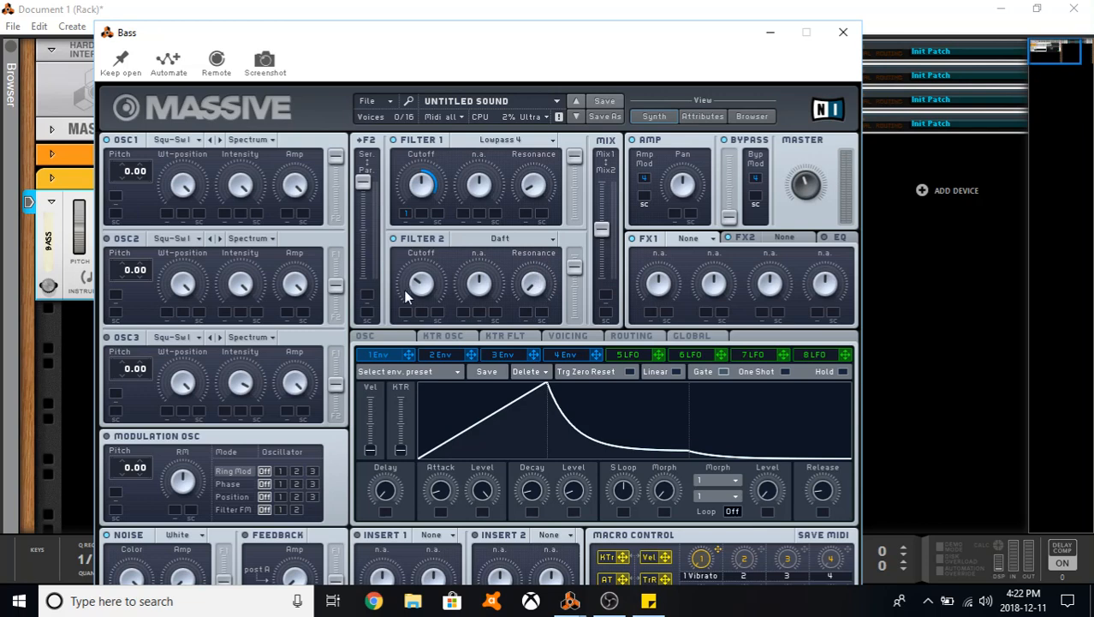
left_click_drag(419, 300, 429, 257)
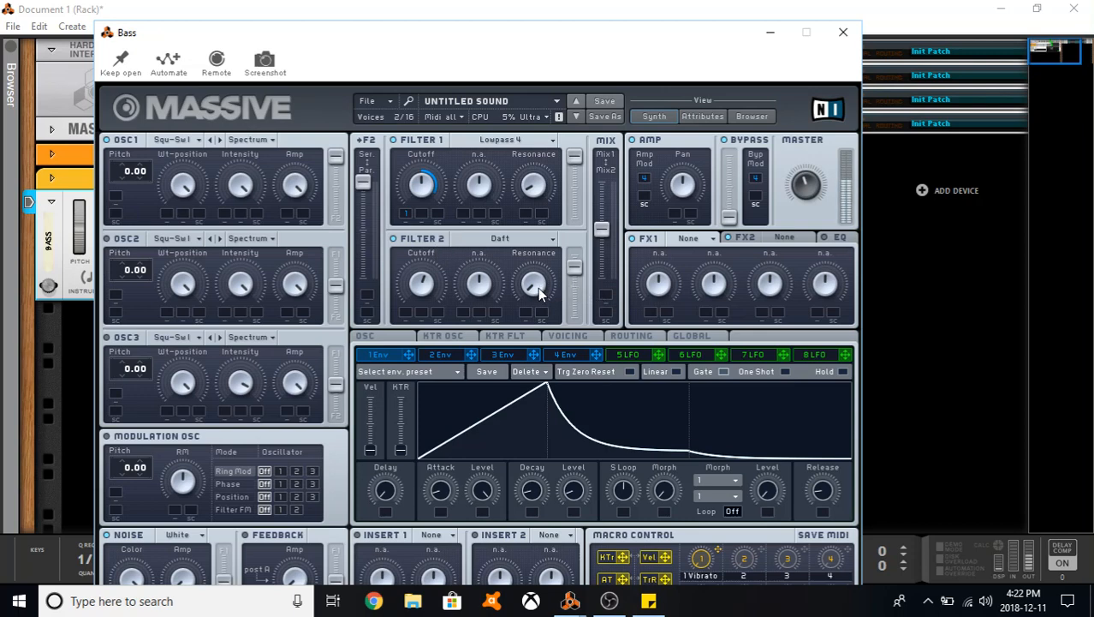
left_click_drag(538, 287, 548, 254)
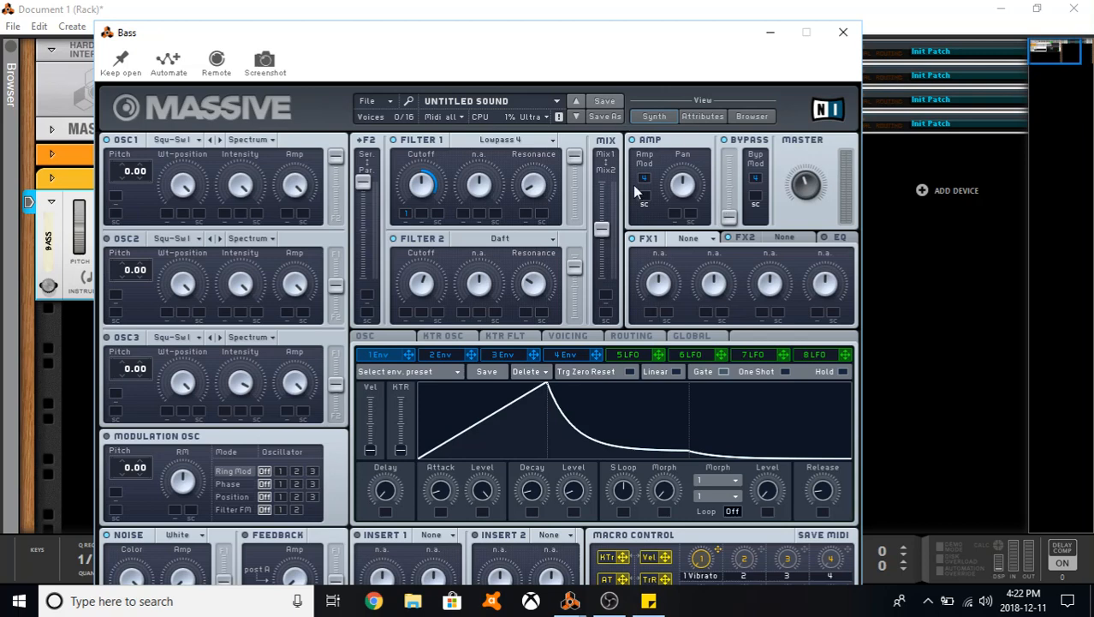
- Load Classic Tube into FX1 and lower its dry/wet amount
left_click(699, 240)
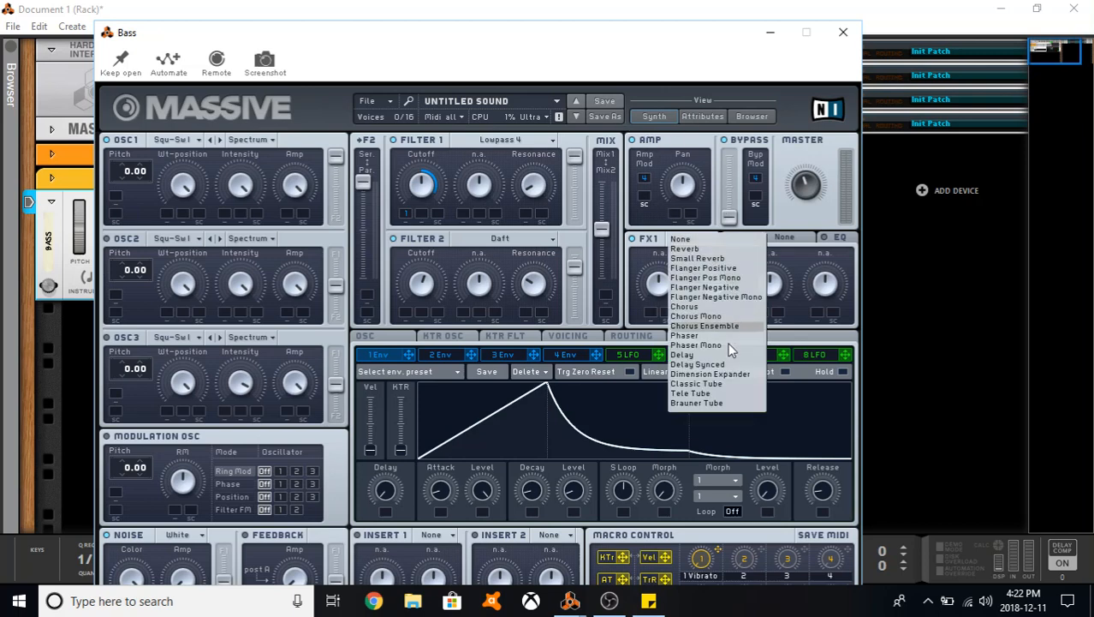
left_click(719, 384)
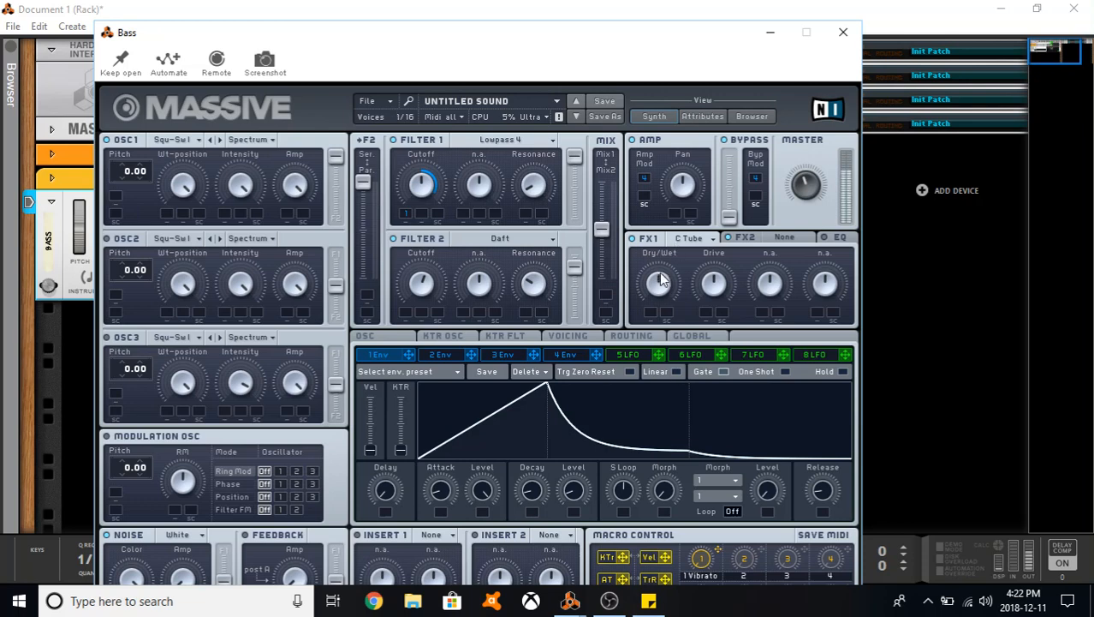
left_click_drag(659, 283, 656, 327)
- Load Dimension Expander into FX2 with a low dry/wet amount and a reduced size
left_click(790, 240)
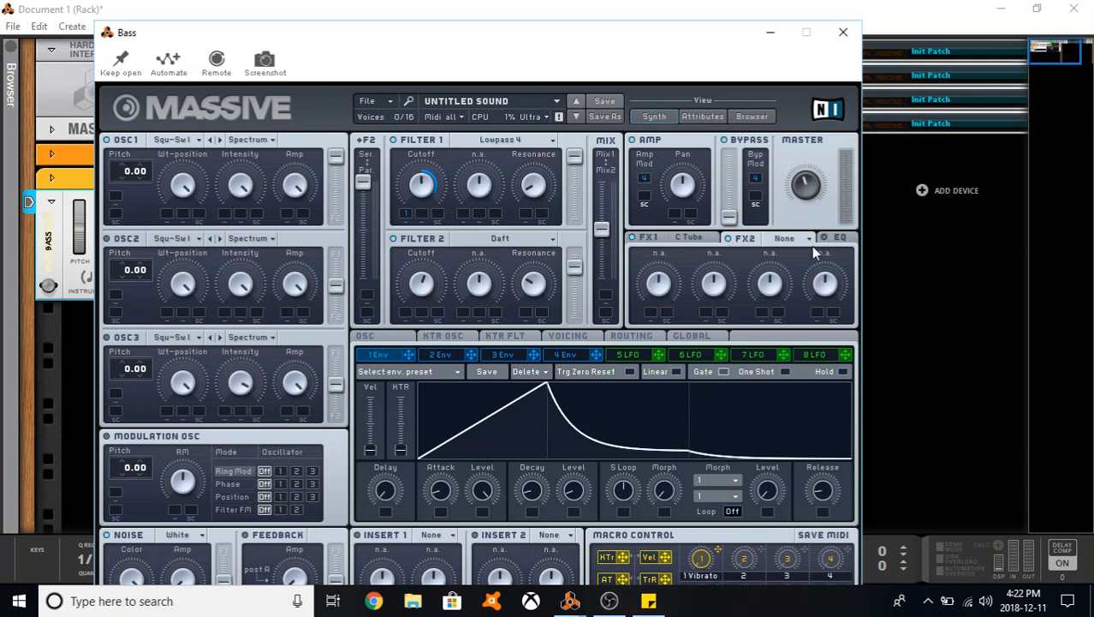
left_click(789, 240)
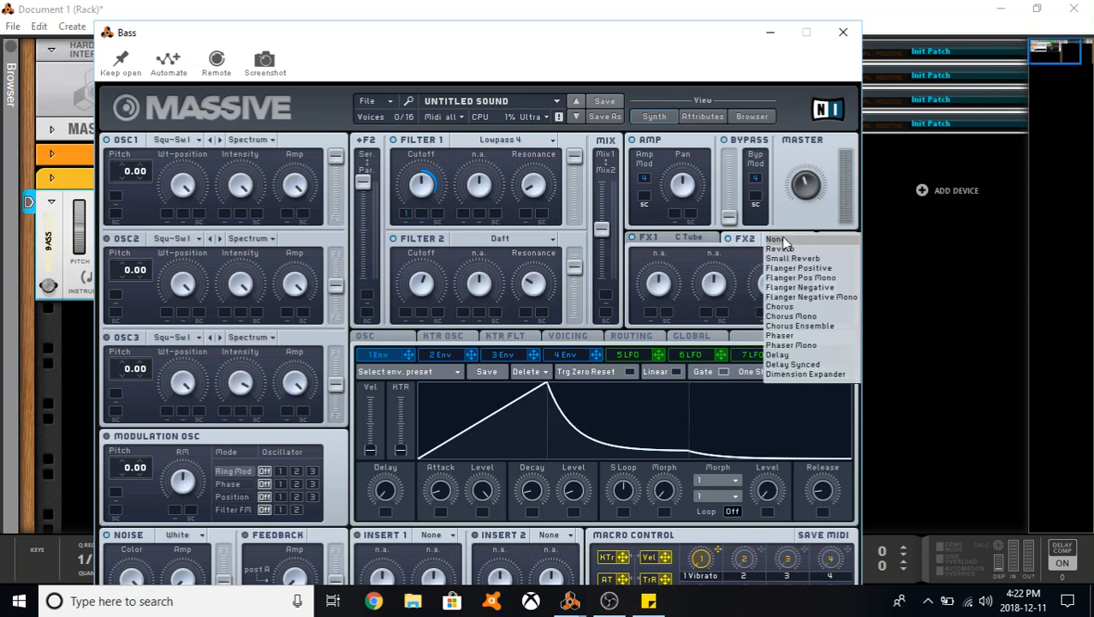
left_click(820, 375)
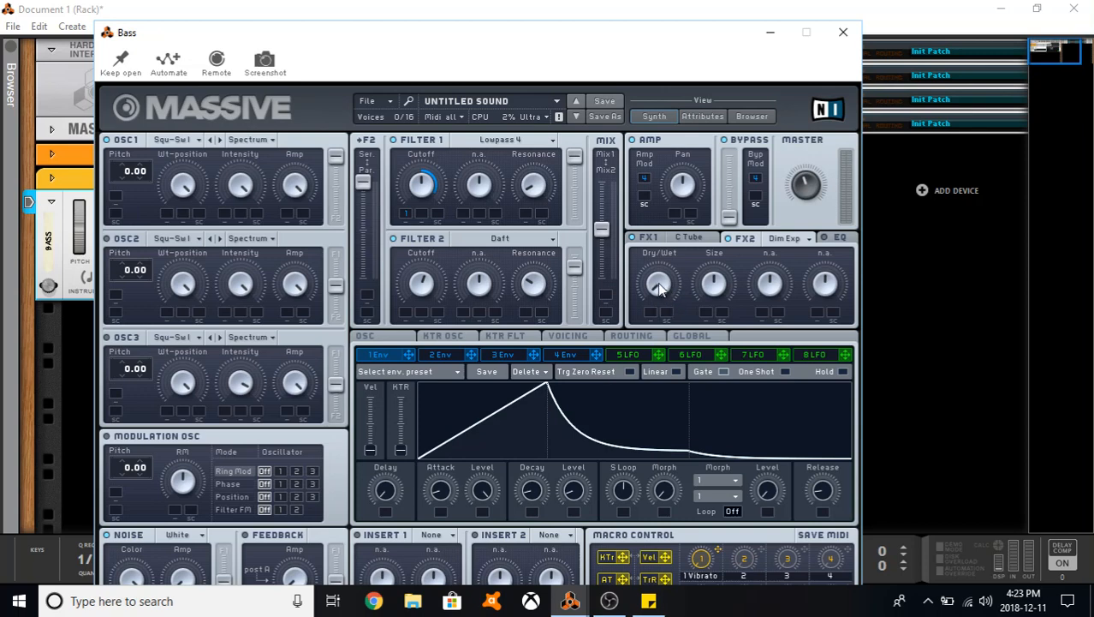
left_click_drag(661, 289, 666, 275)
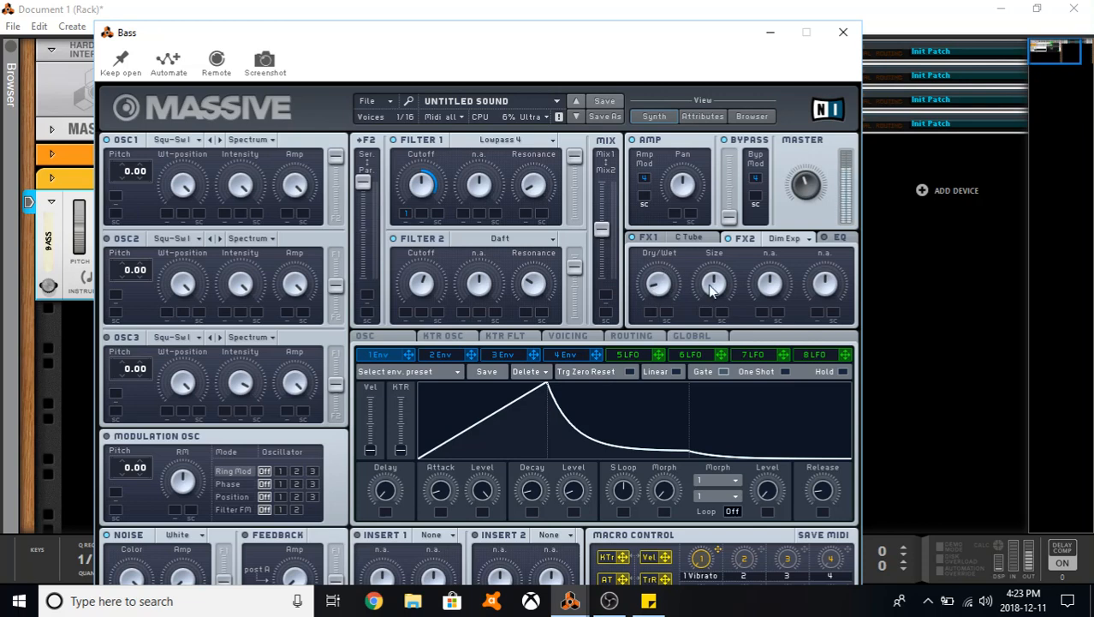
left_click_drag(720, 297, 717, 319)
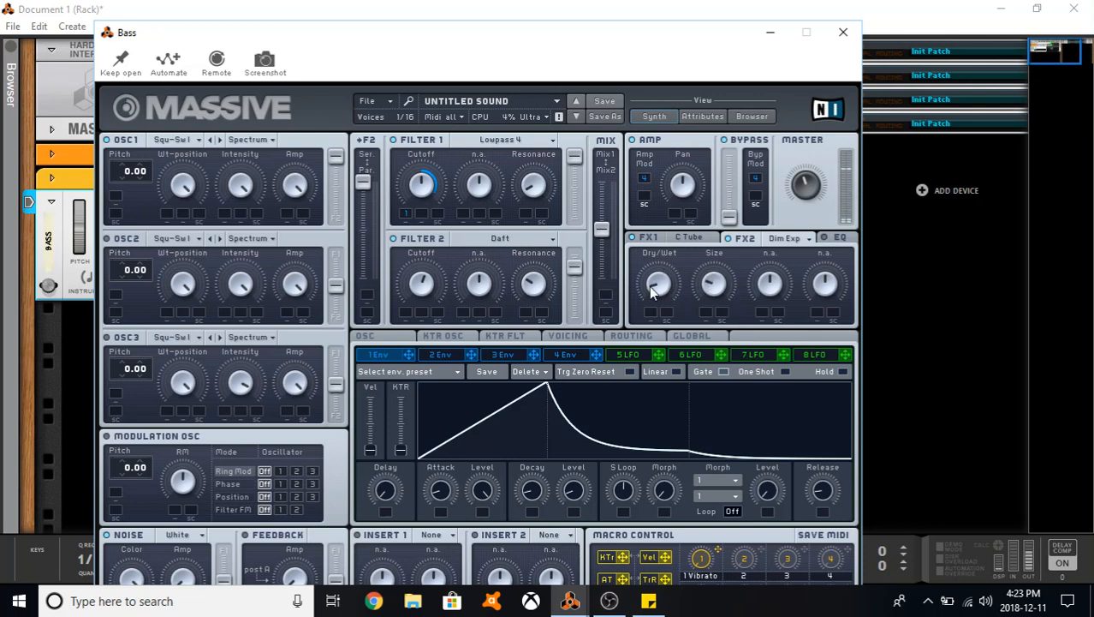
mouse_move(653, 292)
left_mouse_down()
mouse_move(664, 262)
mouse_move(665, 286)
left_mouse_up()
- Close the Massive window and the Bass clip, and add a Europa Shapeshifting Synthesizer below Massive in the rack
left_click(845, 34)
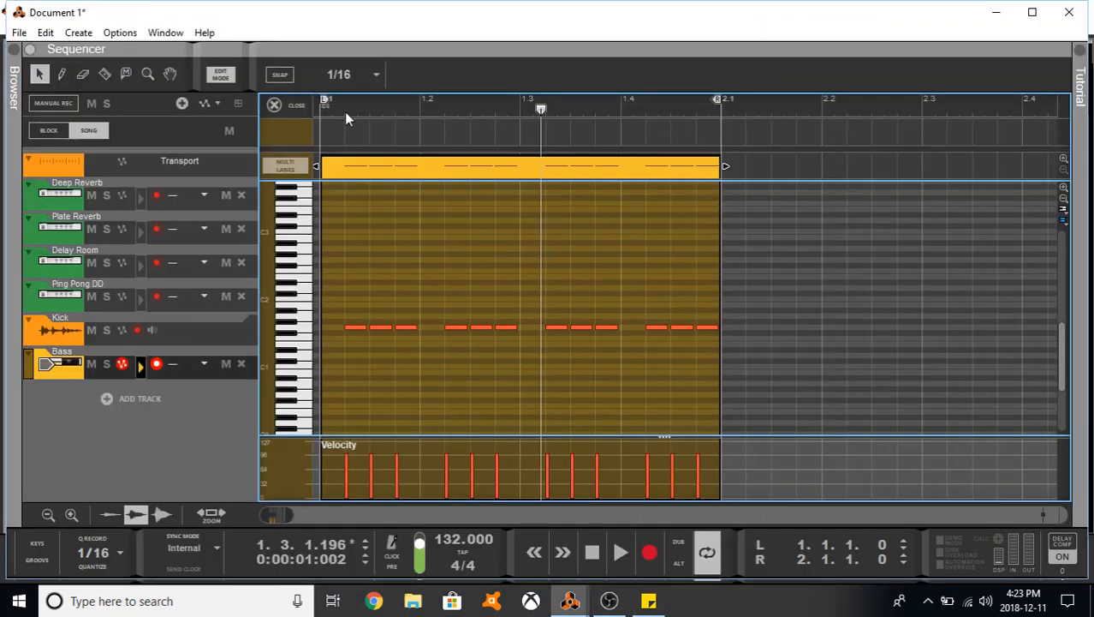
left_click(298, 108)
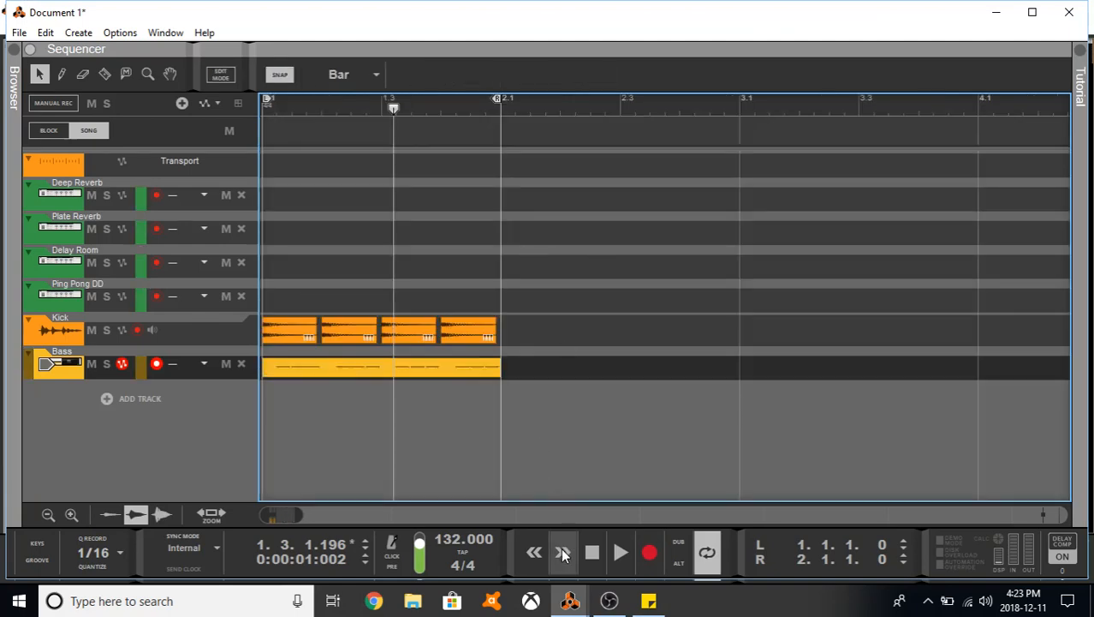
left_click(685, 522)
right_click(302, 356)
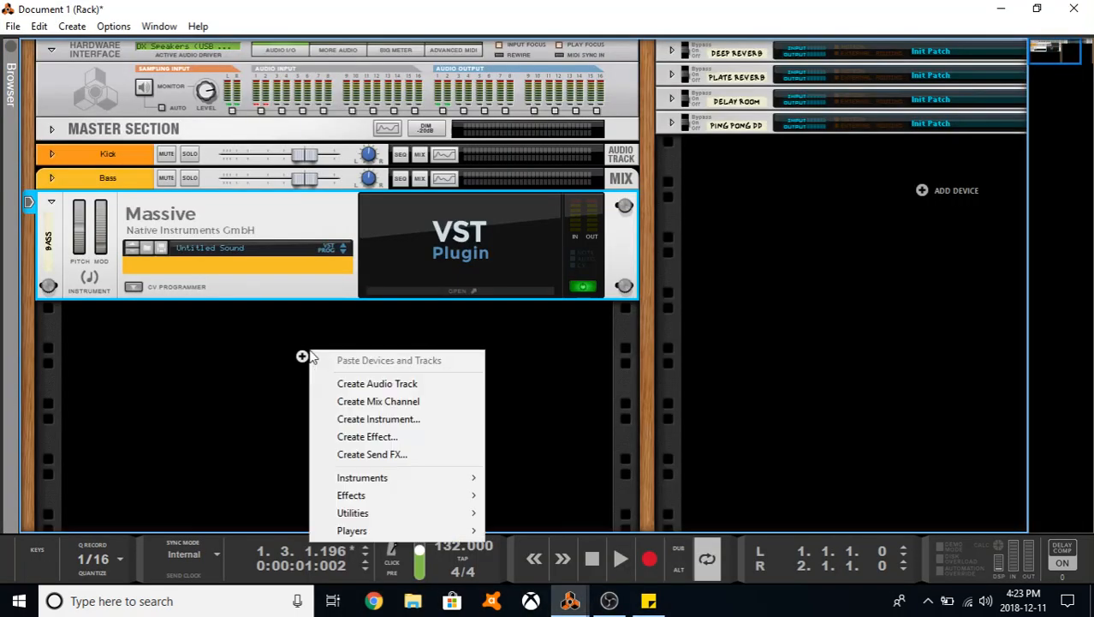
mouse_move(428, 484)
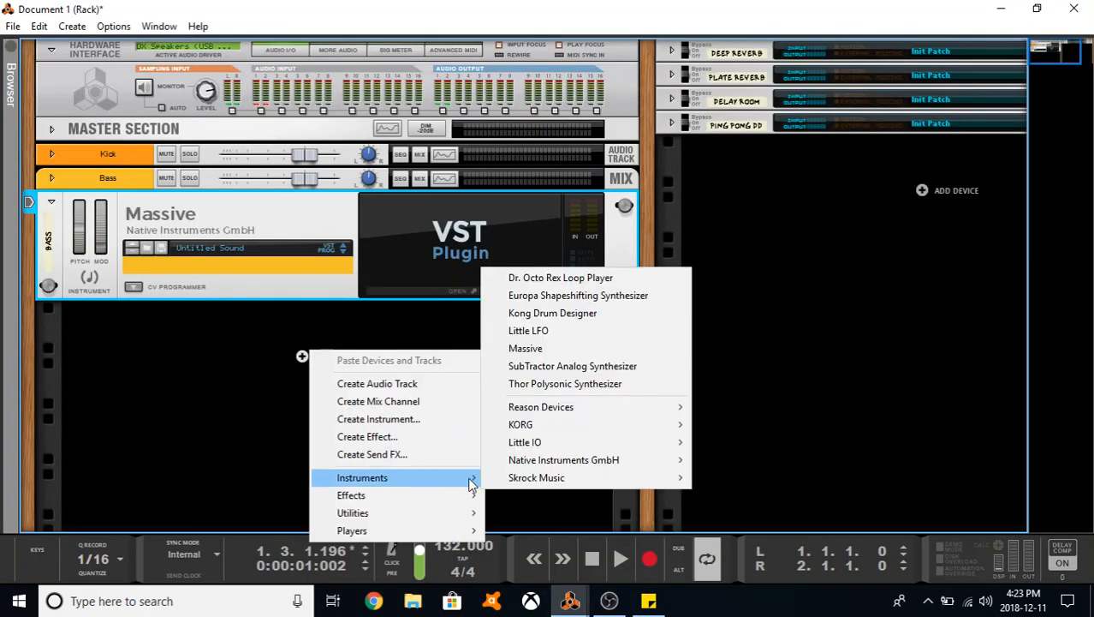
left_click(613, 298)
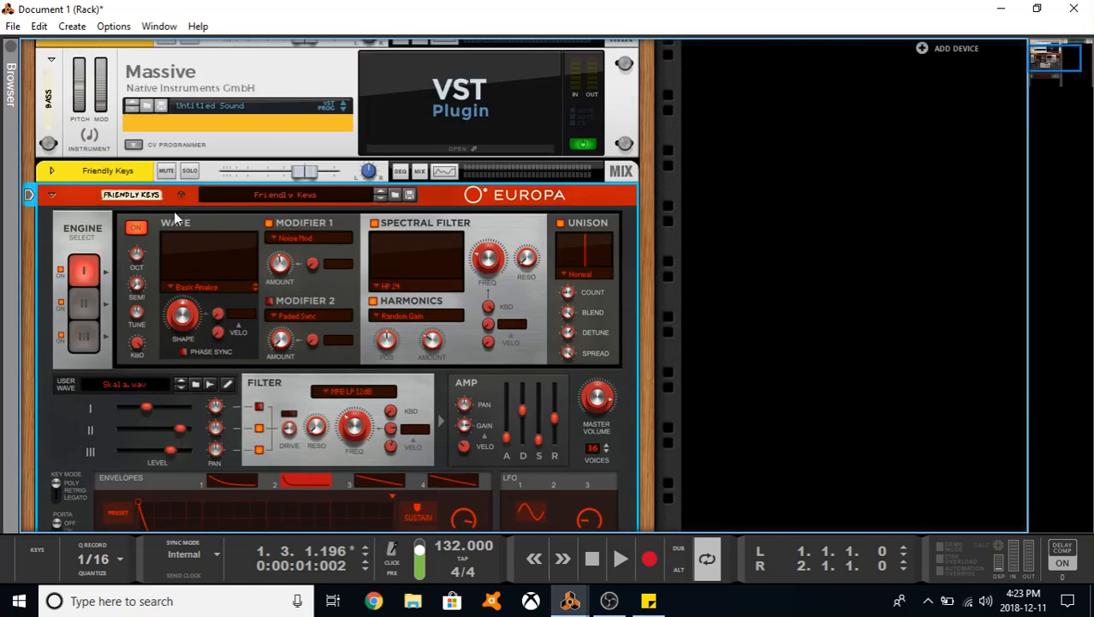
- Collapse the Massive device in the rack
scroll(188, 120, "up", 2)
left_click(117, 171)
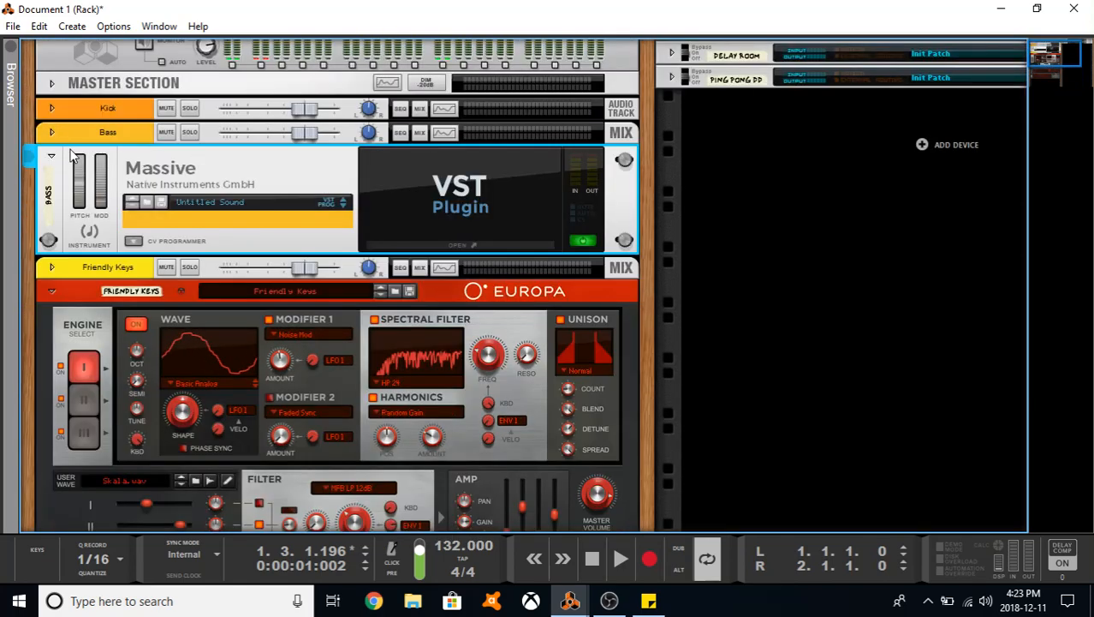
left_click(51, 156)
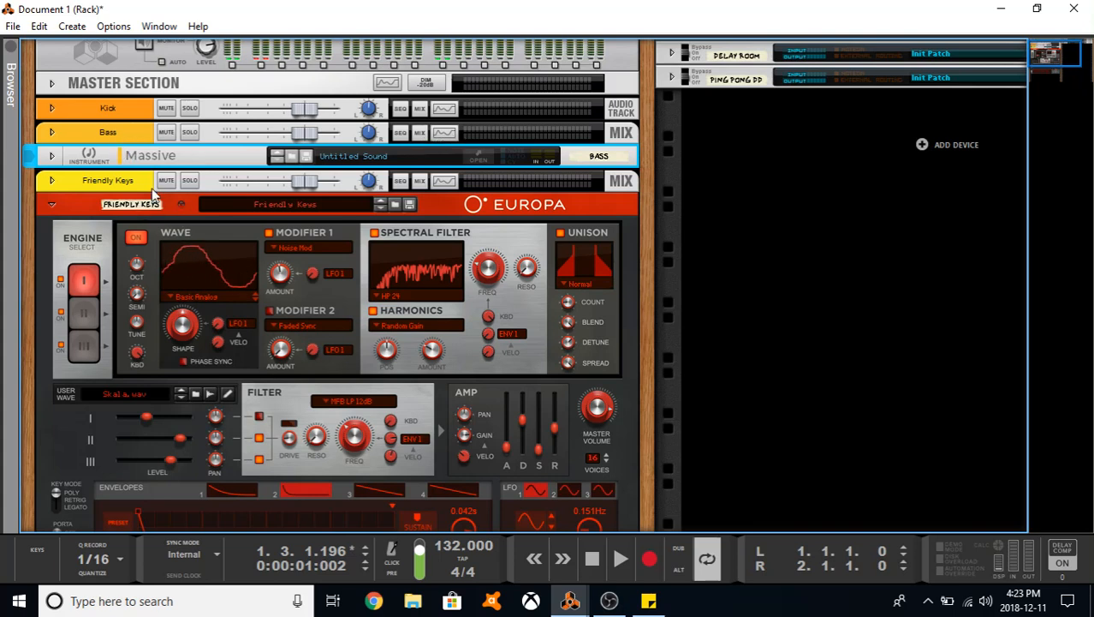
- With the Friendly Keys channel muted, play the loop and low-pass the Bass channel at 360.5 Hz in its Spectrum EQ
left_click(166, 181)
left_click(445, 132)
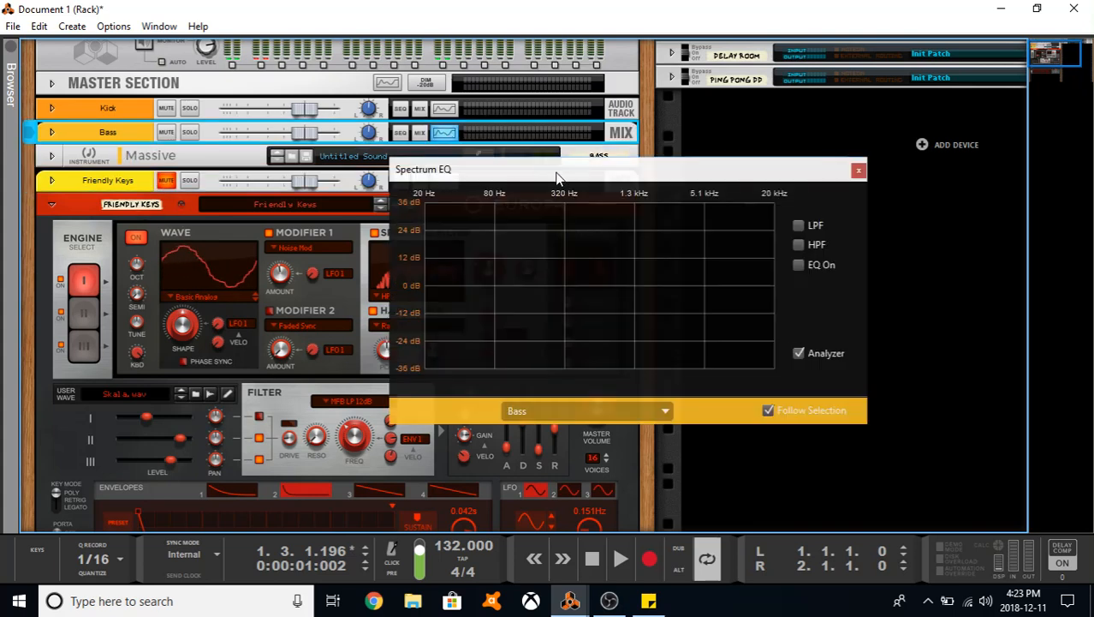
left_click_drag(560, 183, 428, 107)
key("space")
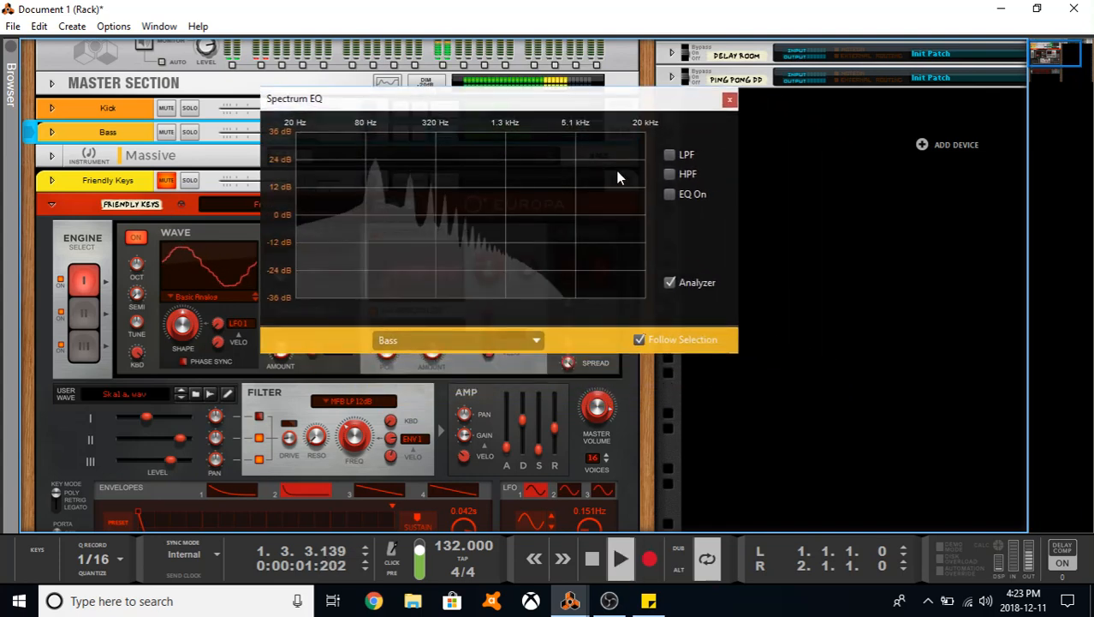
left_click(675, 175)
left_click(675, 176)
left_click(676, 154)
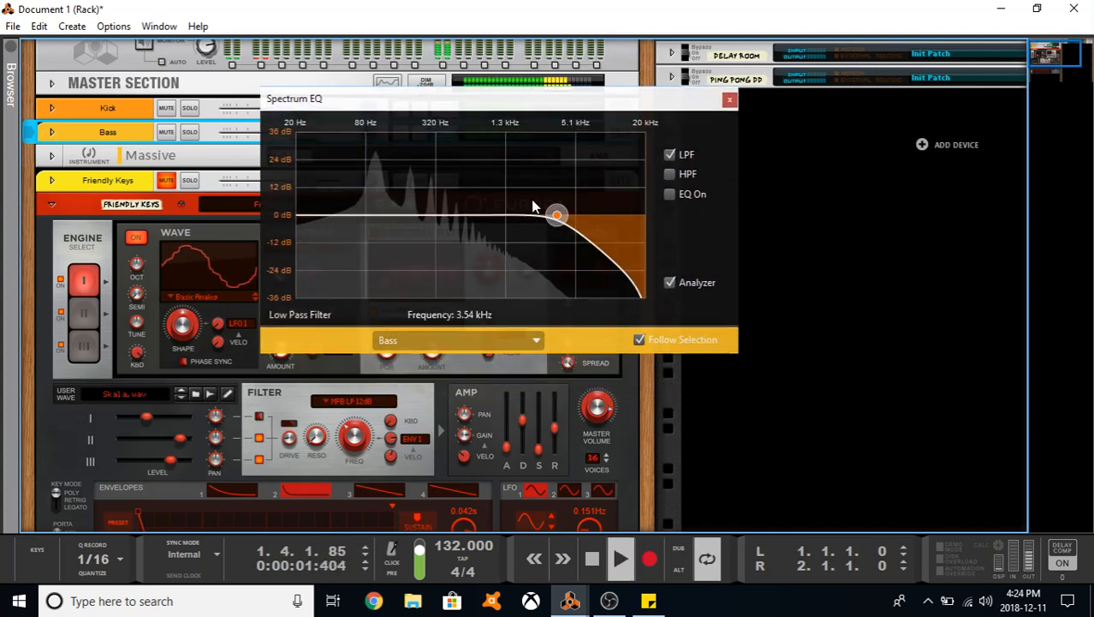
left_click_drag(562, 221, 440, 233)
key("space")
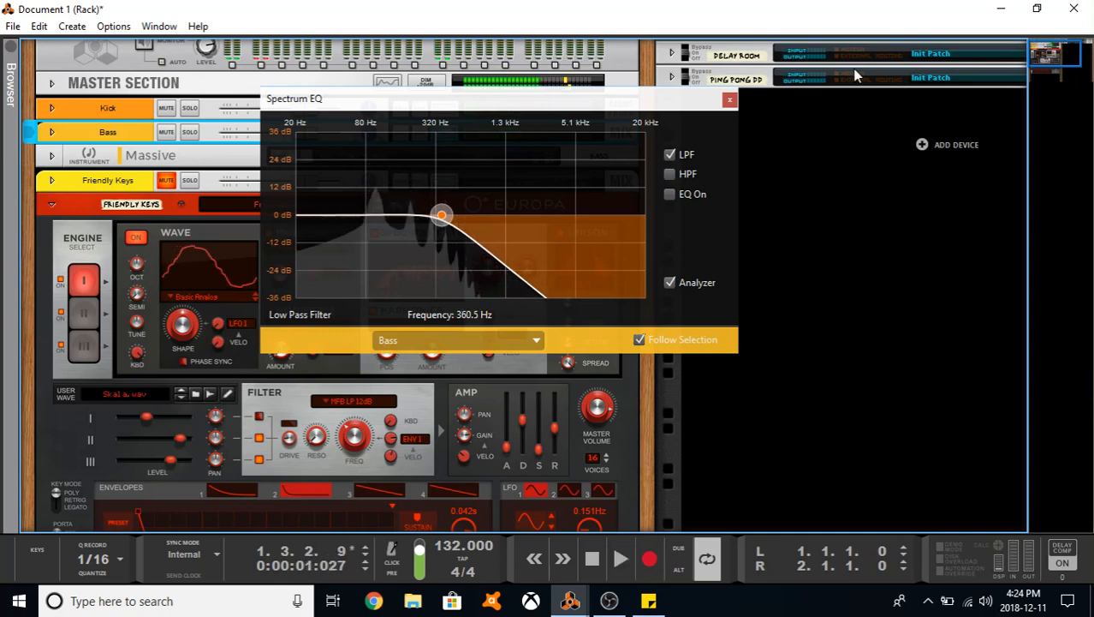
left_click(729, 102)
- Unmute the Friendly Keys channel and reset the Europa device to its initial patch
left_click(165, 182)
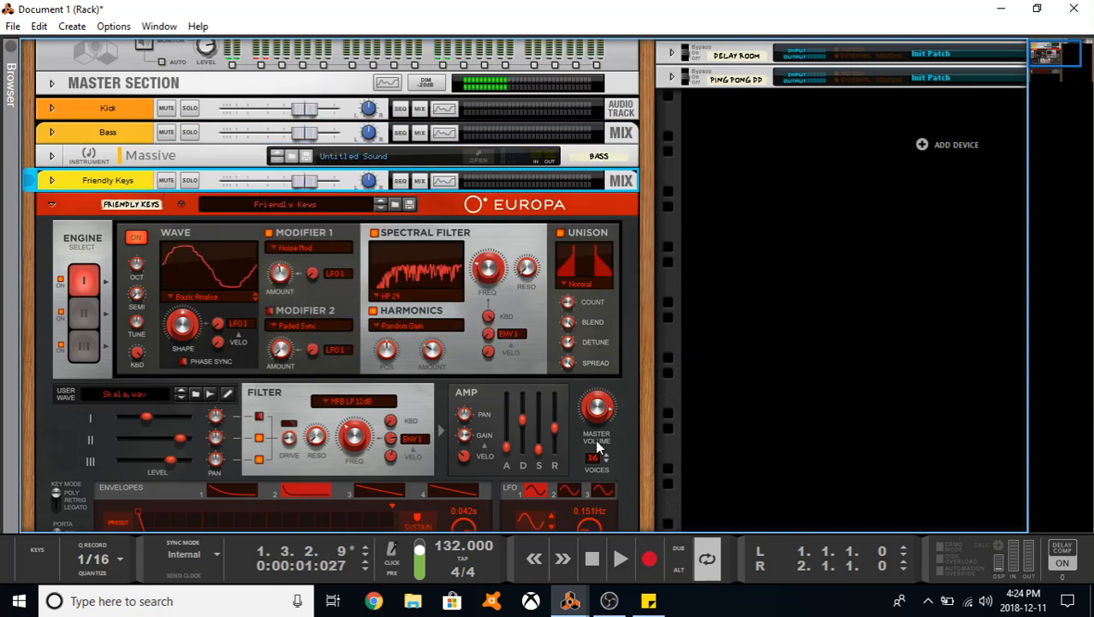
right_click(104, 224)
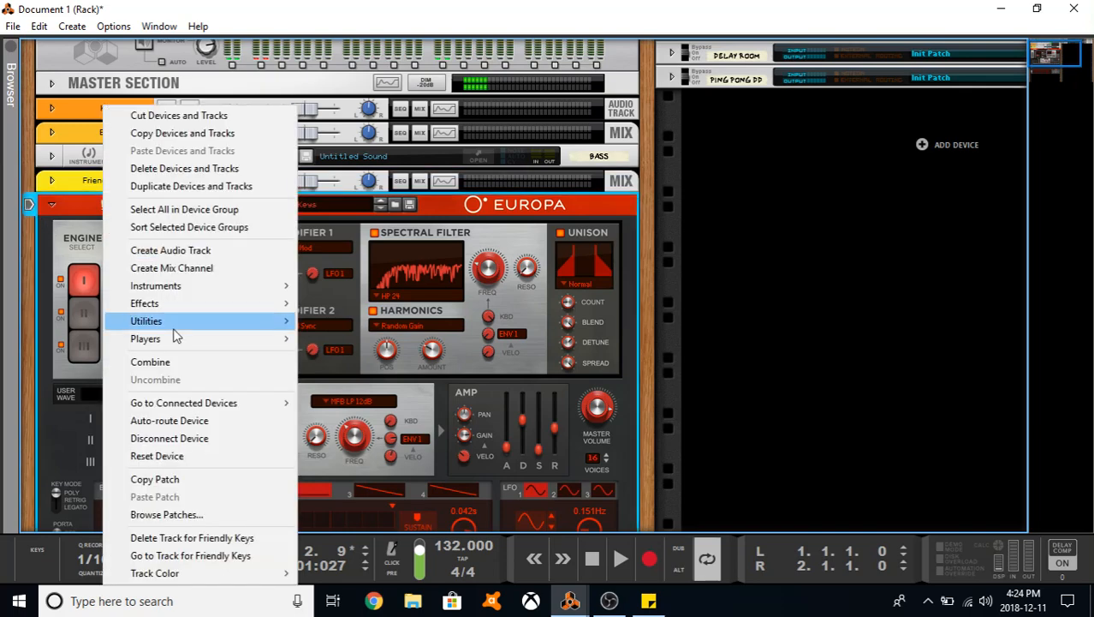
left_click(197, 454)
- Copy the one-bar Bass clip onto the Europa track in the sequencer
left_click(567, 599)
left_click(426, 525)
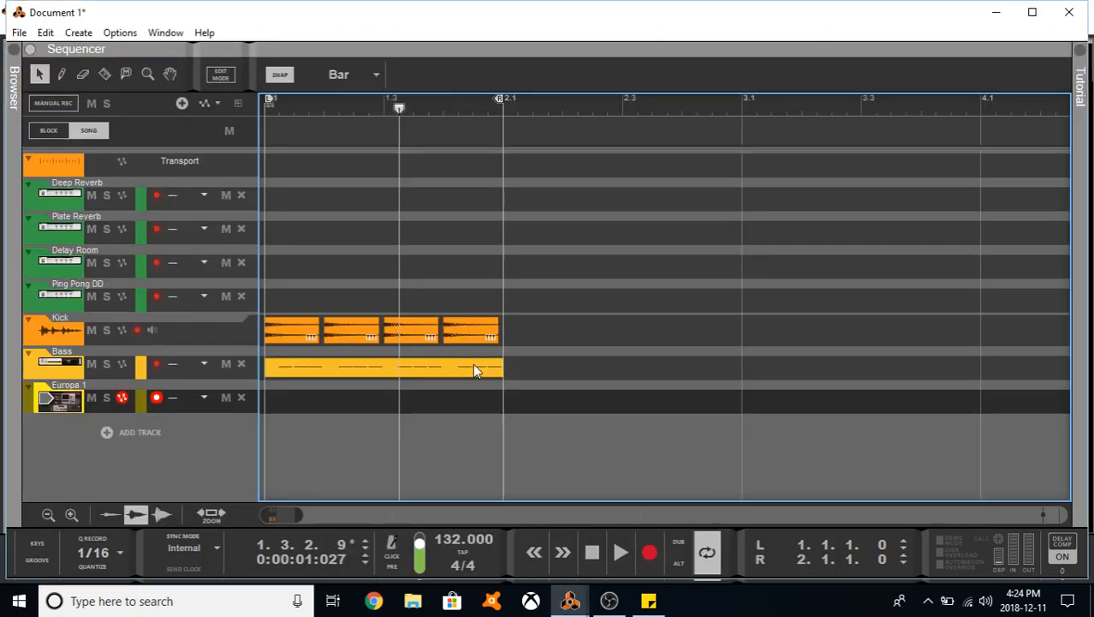
left_click_drag(545, 371, 513, 397)
- Rename the Europa track as Mid Bass
left_click(72, 393)
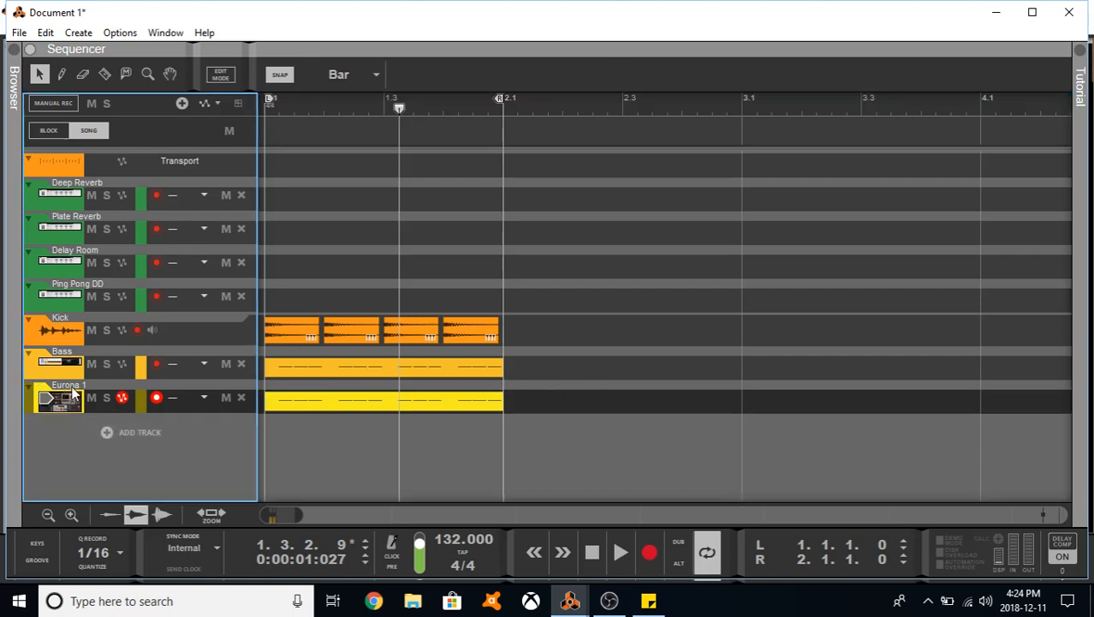
double_click(72, 393)
type("mID bA")
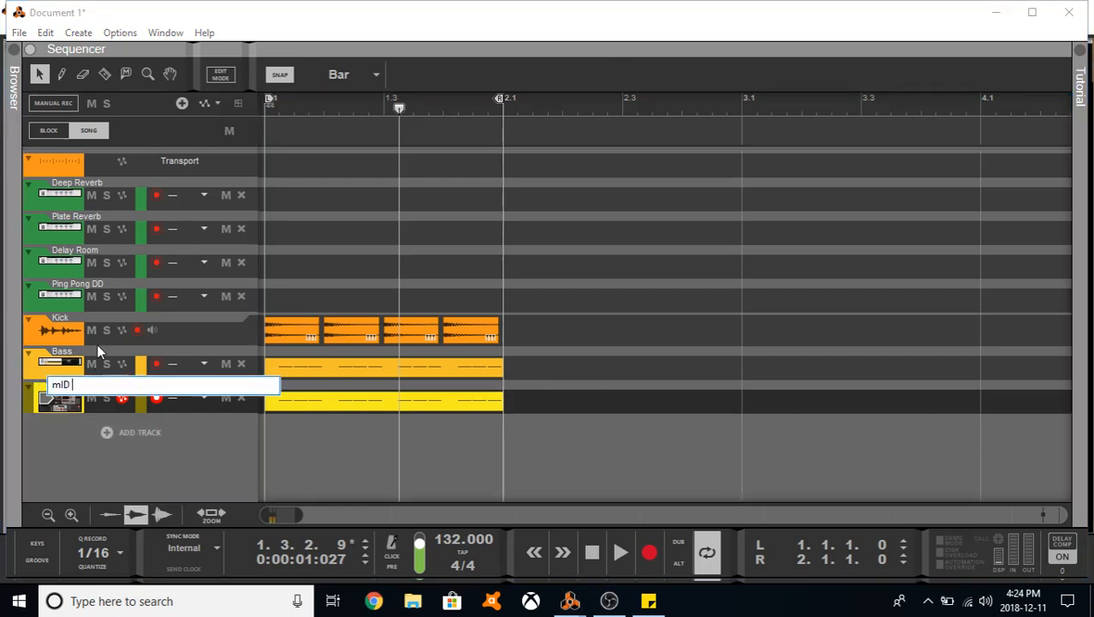
key("BackSpace")
key("BackSpace")
key("BackSpace")
key("BackSpace")
key("BackSpace")
key("Caps_Lock")
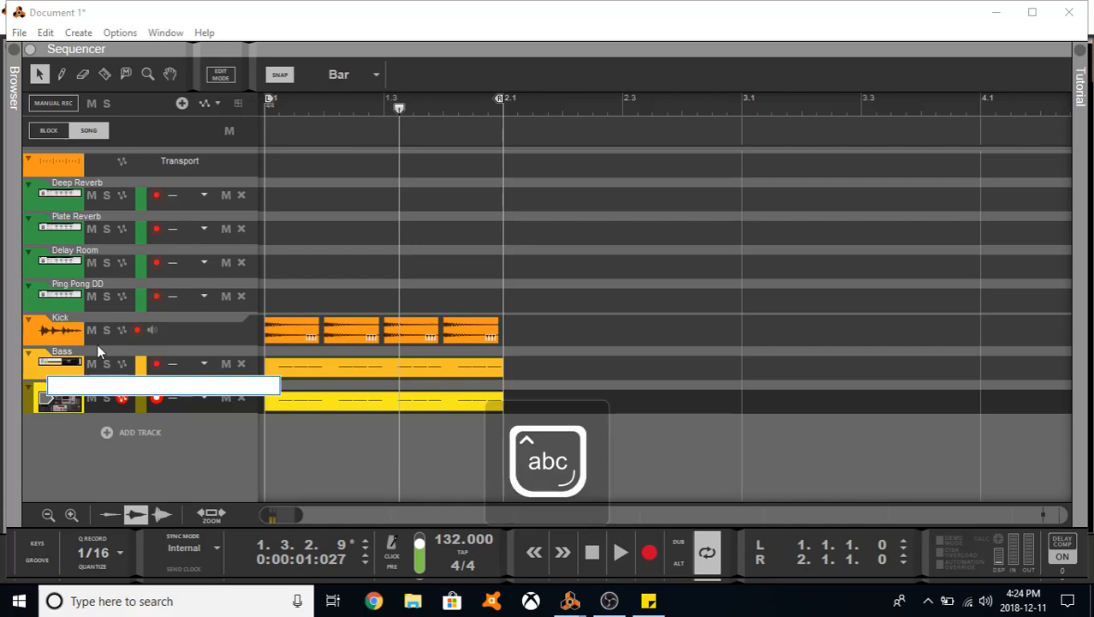
type("Mid Bass")
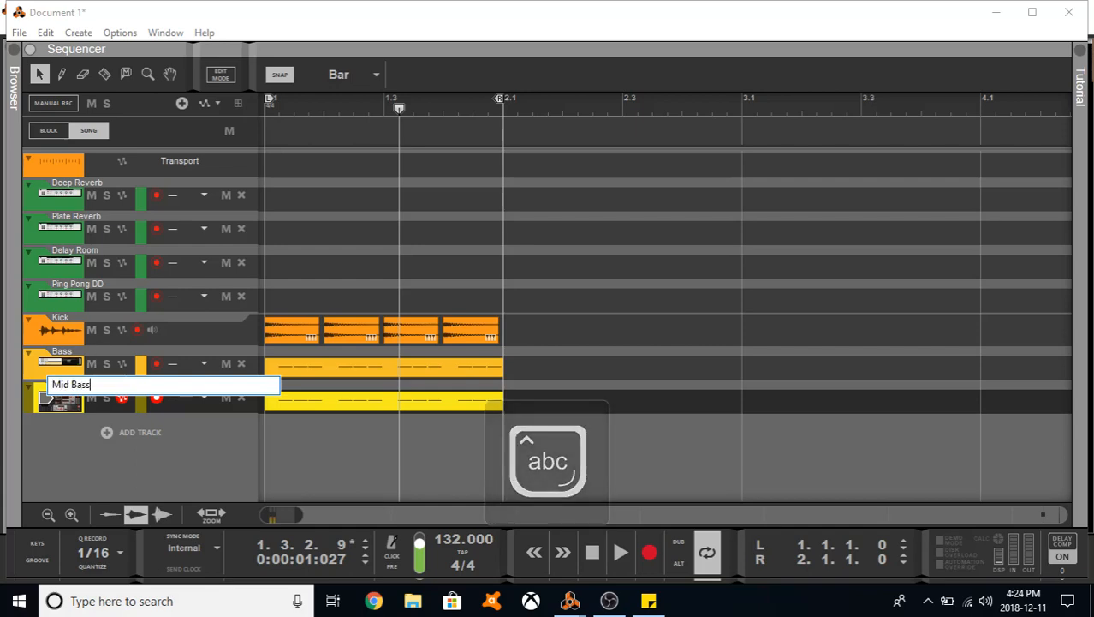
- Apply the Mid Bass track name and, with the loop playing, shape Europa's engine 1 Basic Analog wave into a sawtooth
key("Return")
mouse_move(570, 600)
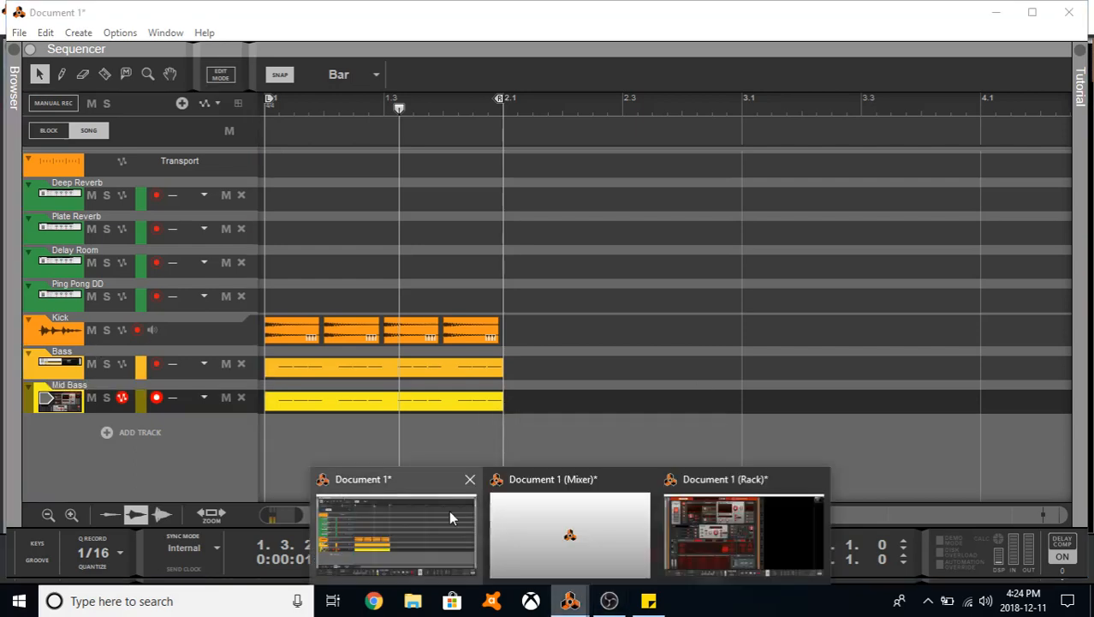
left_click(744, 519)
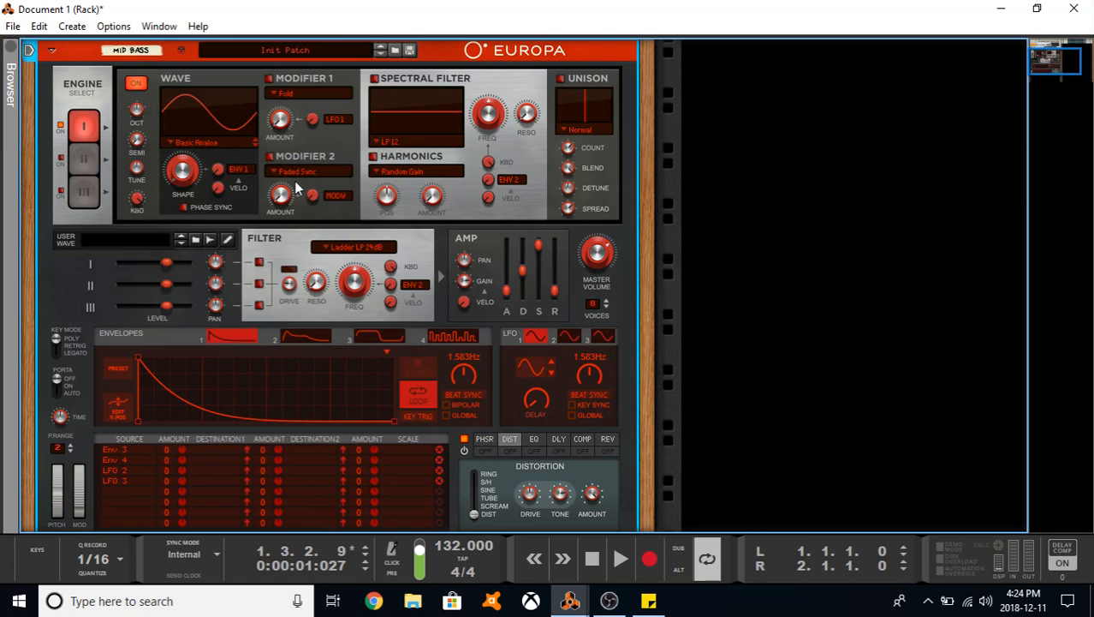
key("space")
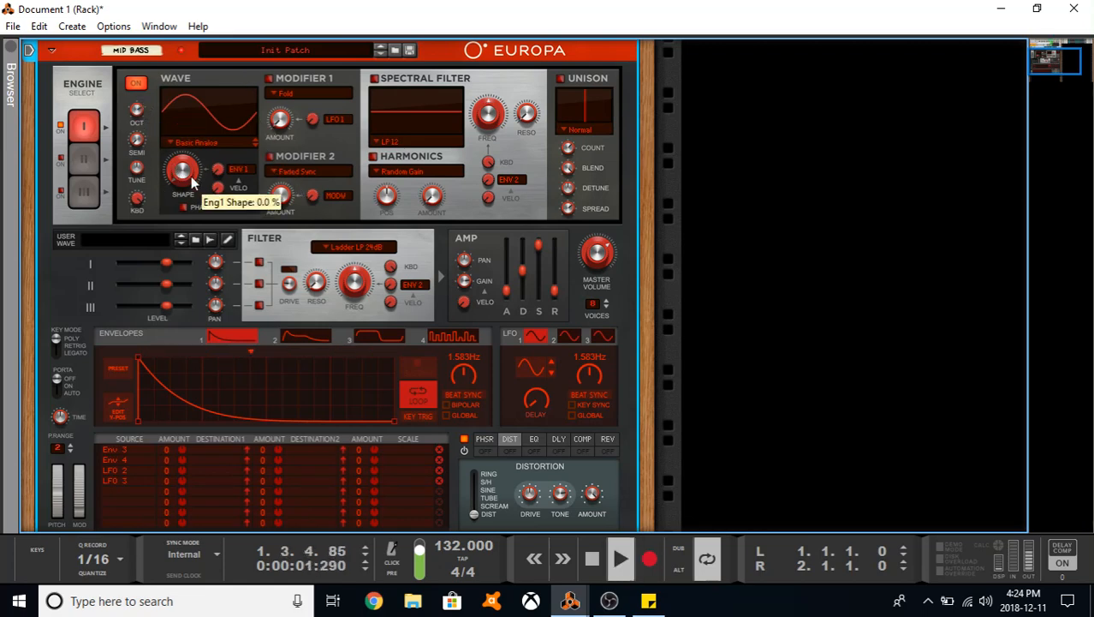
scroll(194, 180, "up", 3)
left_click_drag(195, 274, 201, 211)
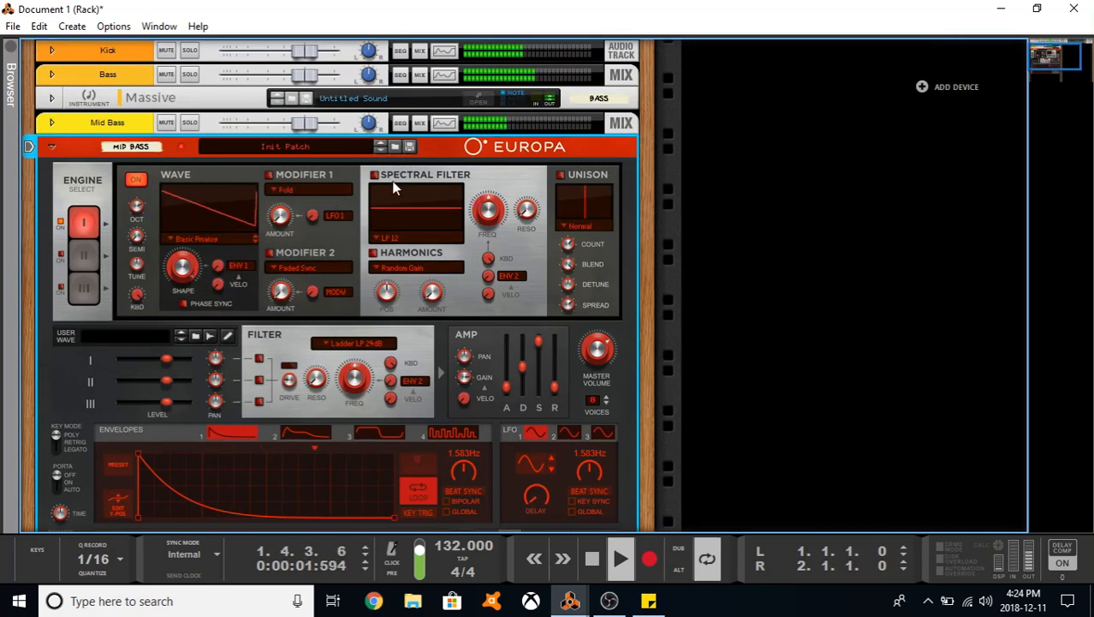
- Enable engine 1's Spectral Filter as HP 24 with its frequency at 39.1 %, and turn on unison with adjusted spread
left_click(393, 238)
left_click(417, 280)
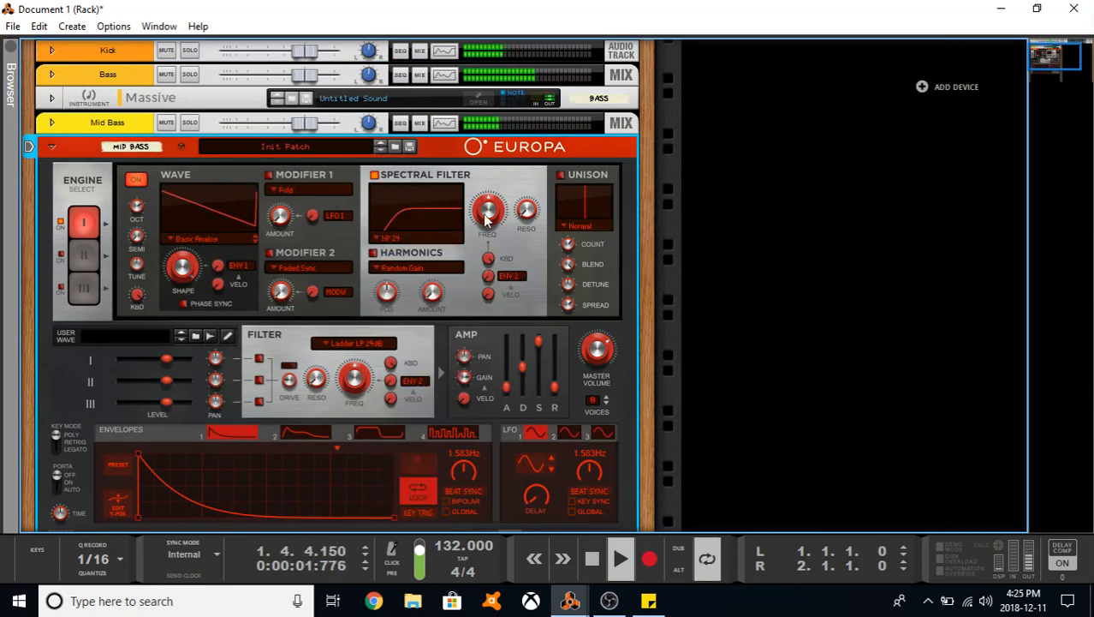
left_click_drag(488, 214, 487, 212)
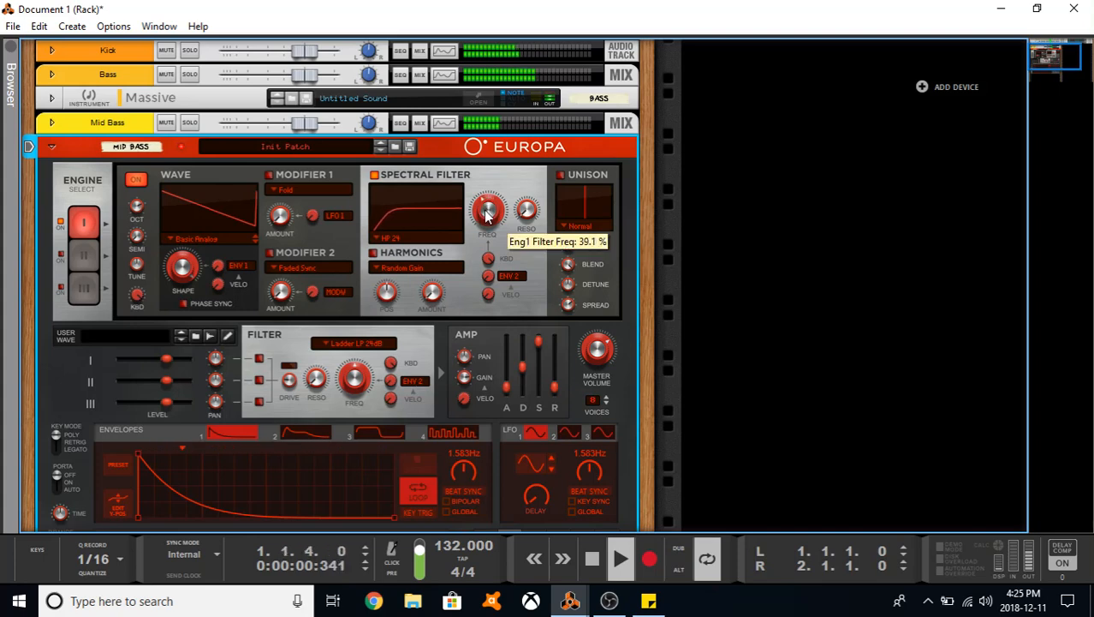
left_click(560, 176)
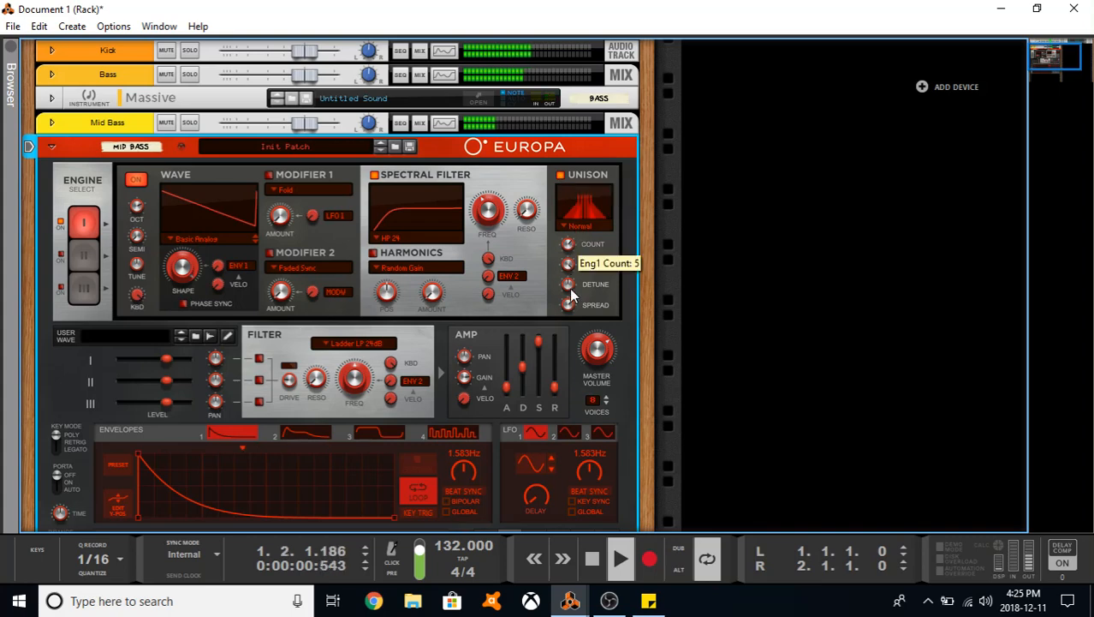
mouse_move(571, 303)
left_mouse_down()
mouse_move(570, 257)
mouse_move(570, 299)
left_mouse_up()
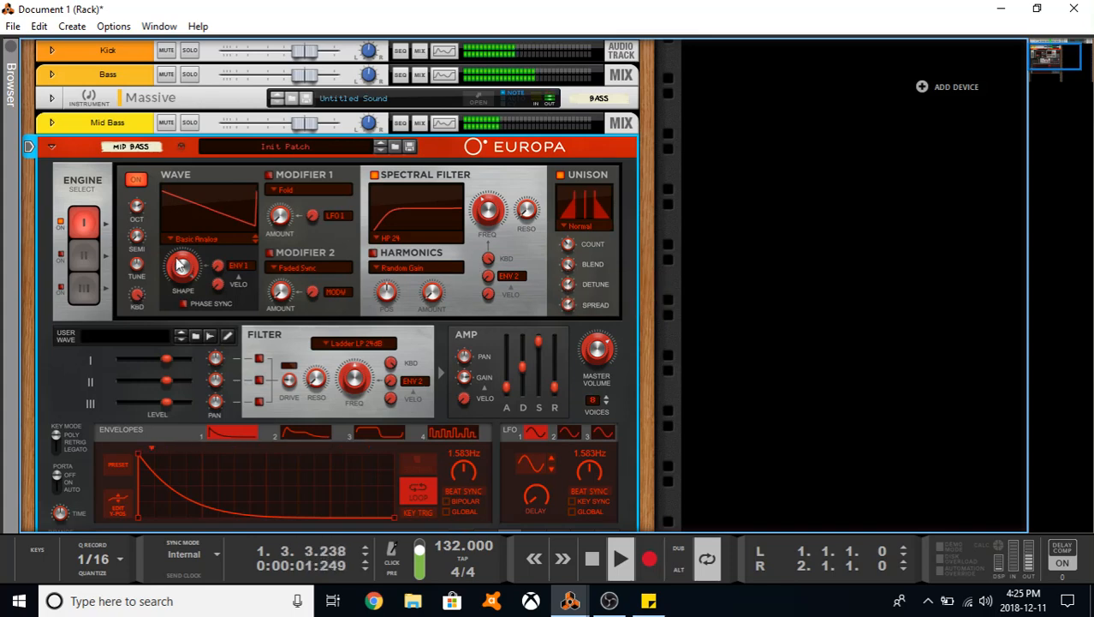
- Route Europa's engine 1 through the Ladder LP 24dB filter and set the filter frequency to 2.94 kHz
scroll(274, 266, "down", 1)
scroll(248, 257, "down", 1)
left_click(261, 262)
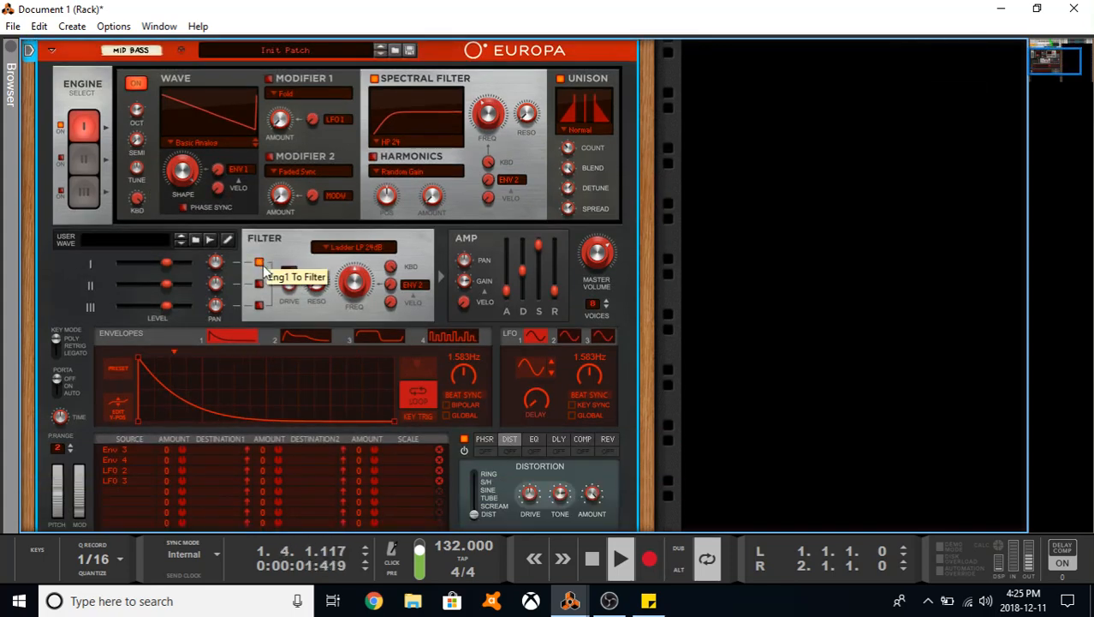
left_click_drag(349, 288, 355, 278)
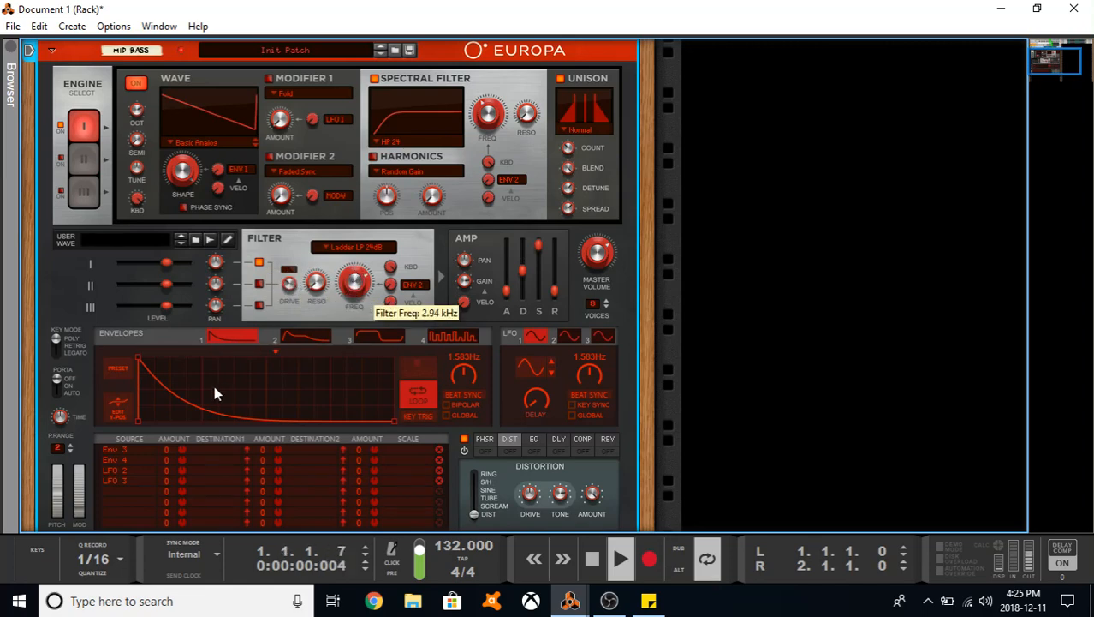
- Steepen the decay curve of envelope 1 and choose Env 1 as the filter frequency's modulation source
left_click_drag(214, 392, 183, 416)
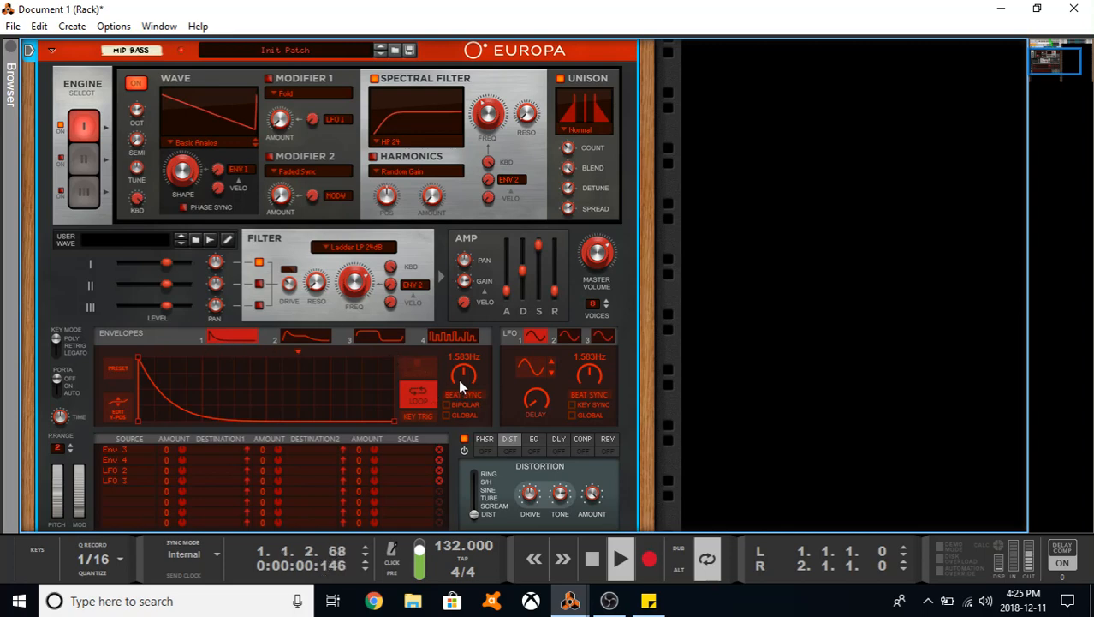
left_click(412, 284)
left_click(454, 329)
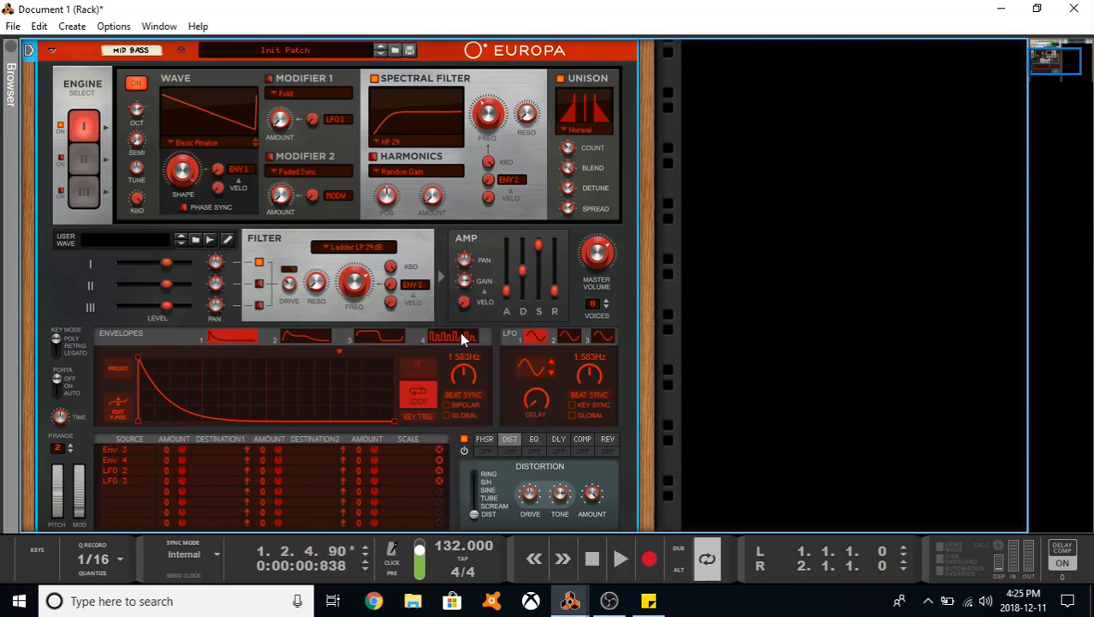
- Beat-sync envelope 1 at 3/16 with key triggering and a steeper decay, and set the filter modulation amount to 75 %
left_click(460, 398)
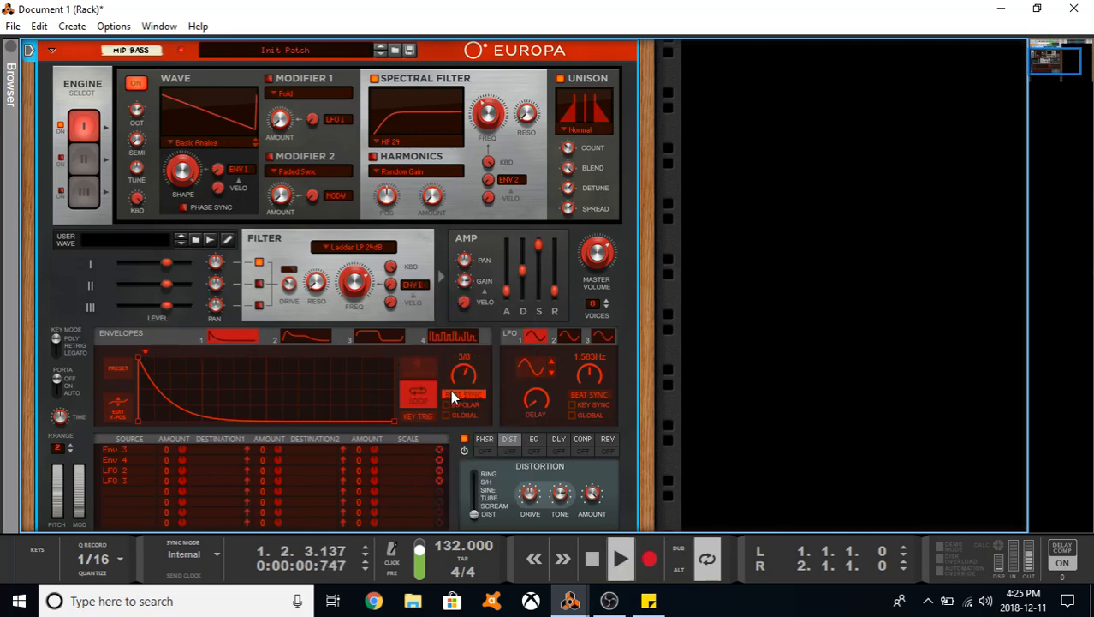
left_click_drag(469, 375, 472, 368)
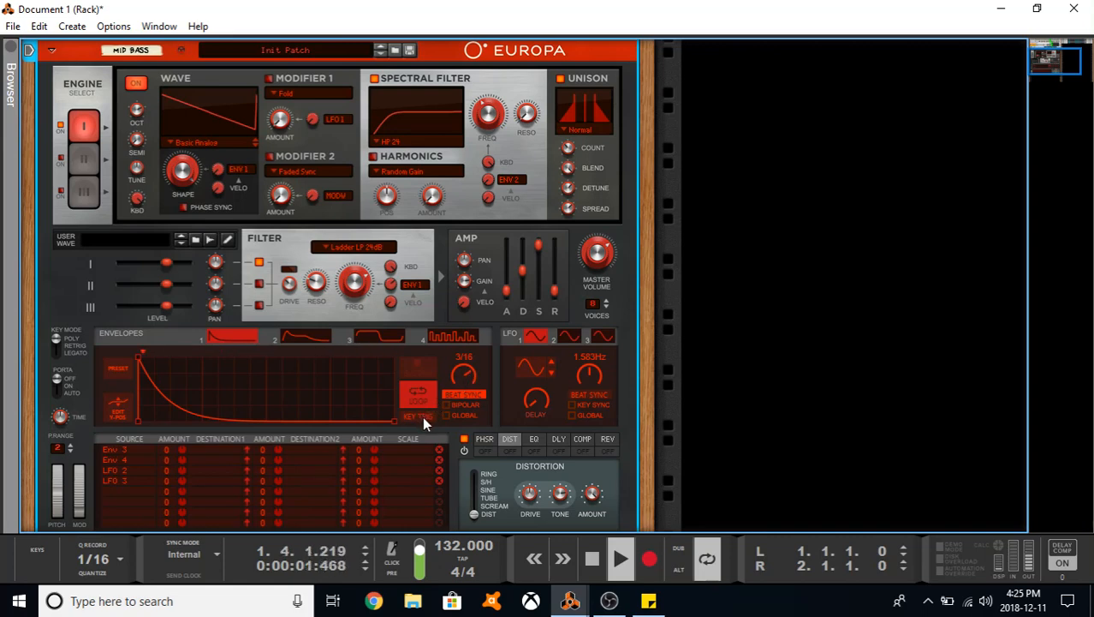
left_click_drag(215, 411, 171, 418)
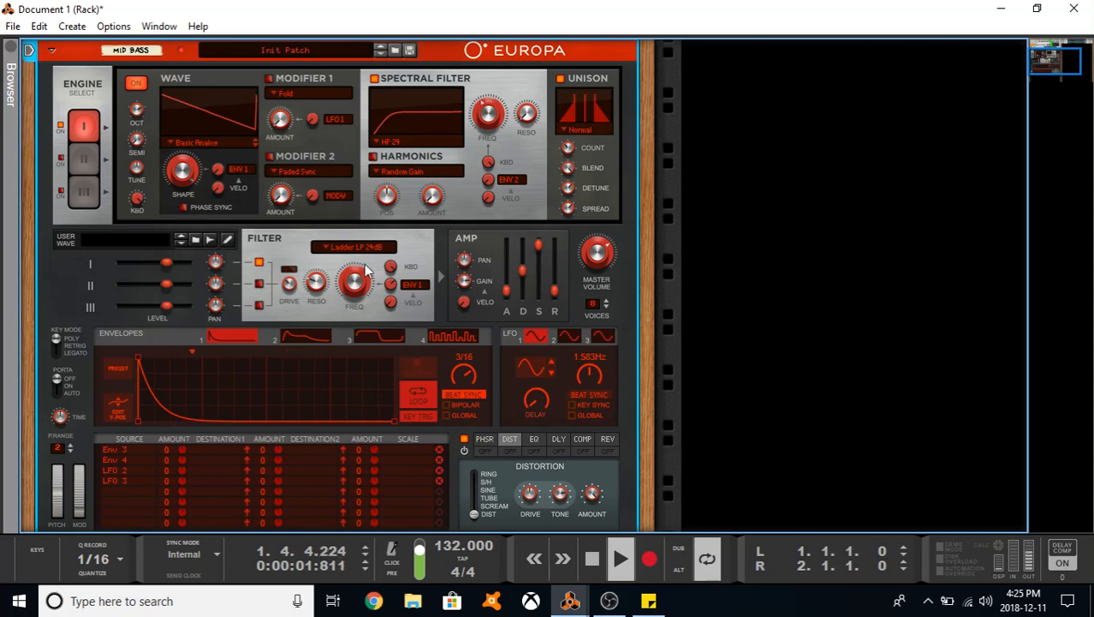
left_click_drag(353, 278, 392, 296)
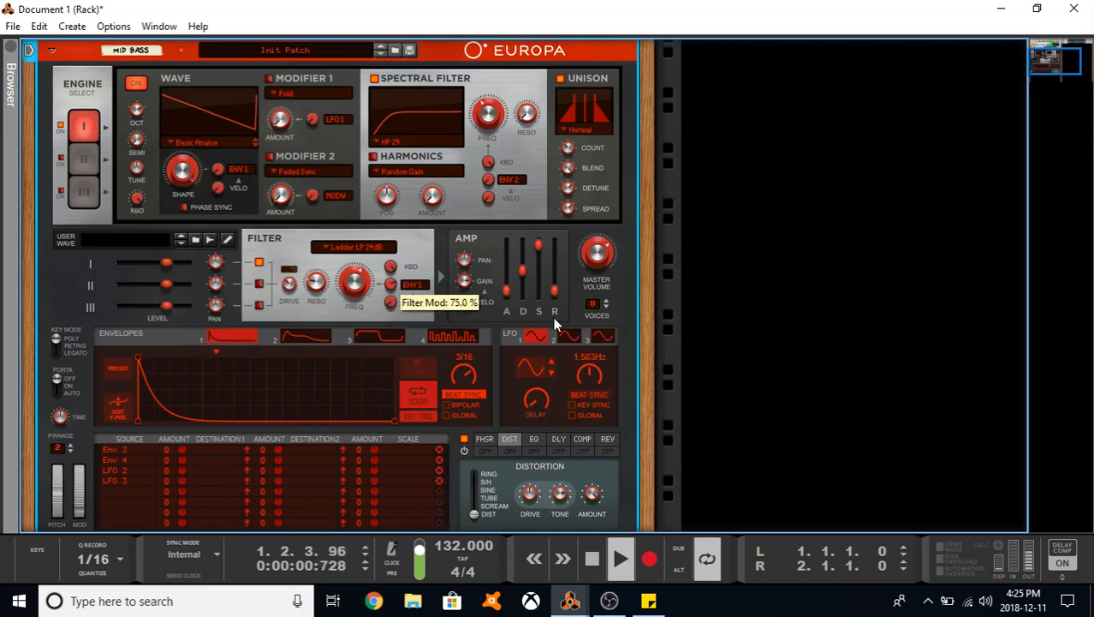
- Turn on Europa's delay effect and set its amount to 49 %
scroll(518, 254, "down", 3)
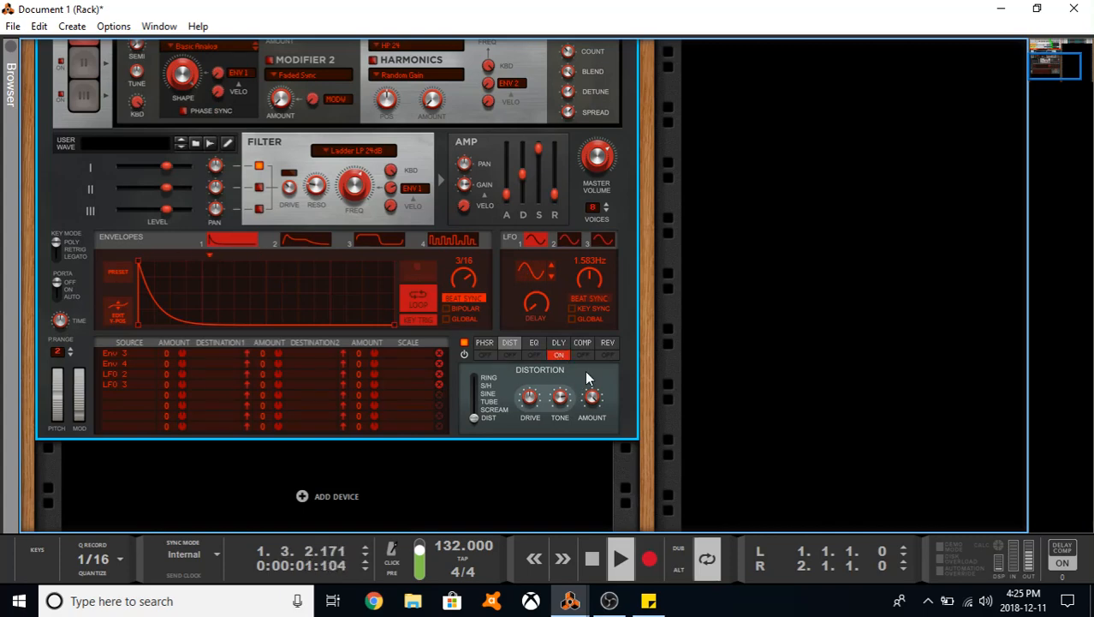
left_click(559, 343)
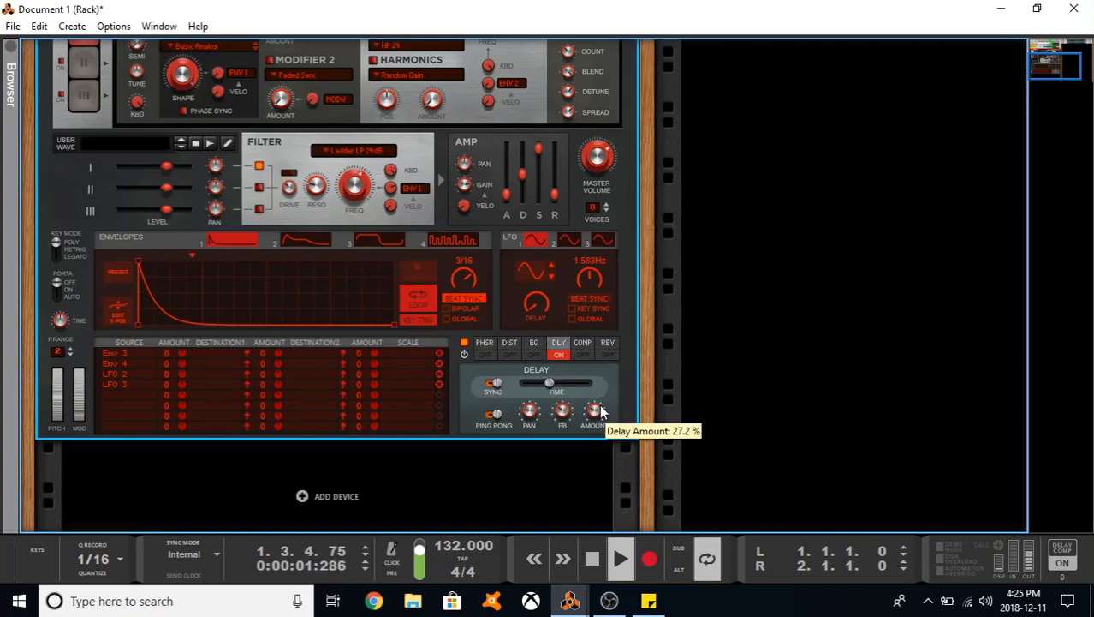
left_click_drag(598, 412, 566, 411)
left_click(558, 355)
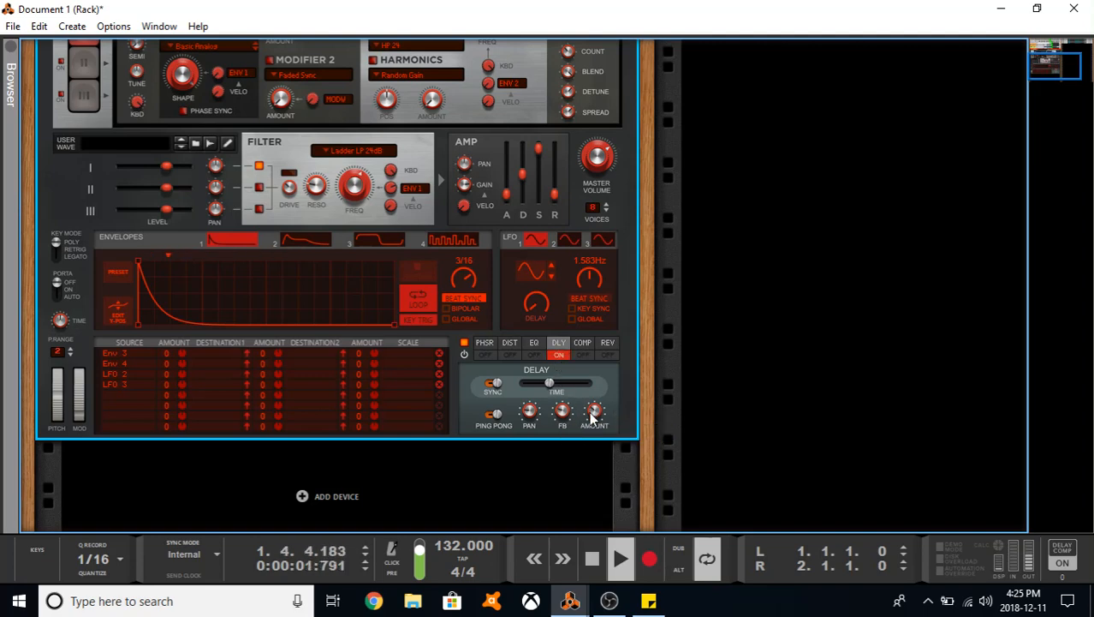
left_click_drag(595, 412, 596, 415)
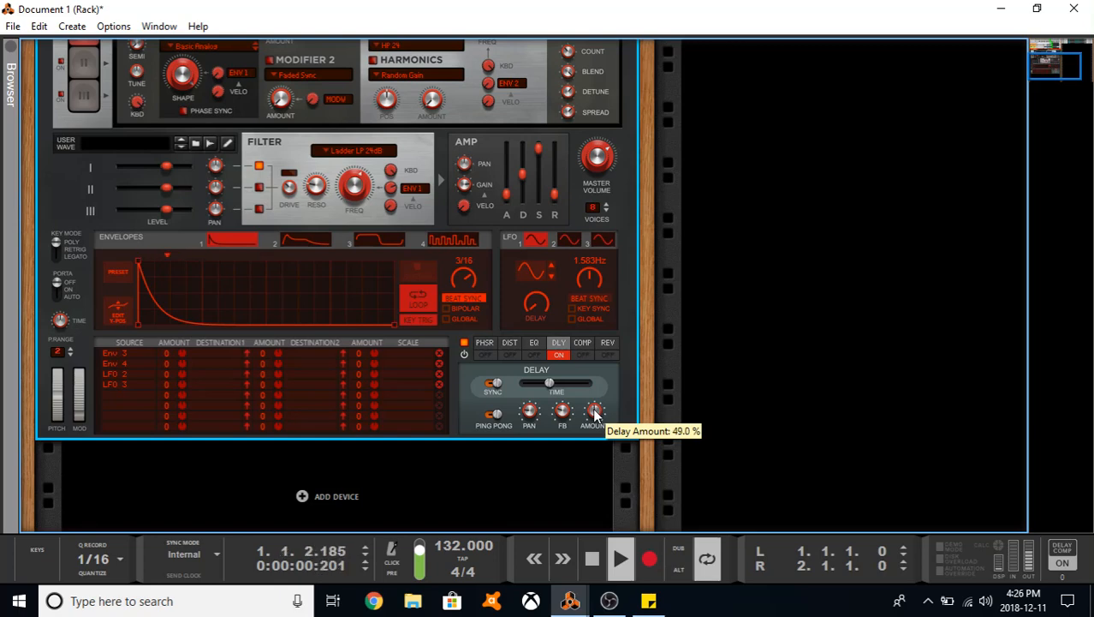
- Set Europa's amp envelope to 0 % sustain and a 687 ms decay
scroll(516, 348, "up", 1)
left_click_drag(542, 202, 538, 298)
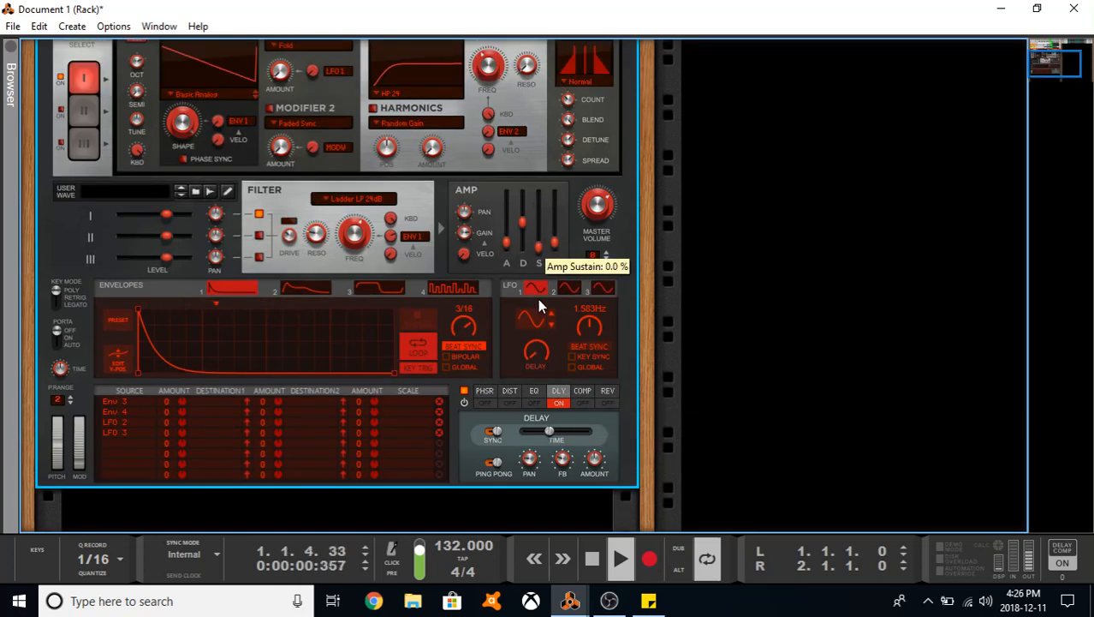
left_click_drag(523, 221, 525, 245)
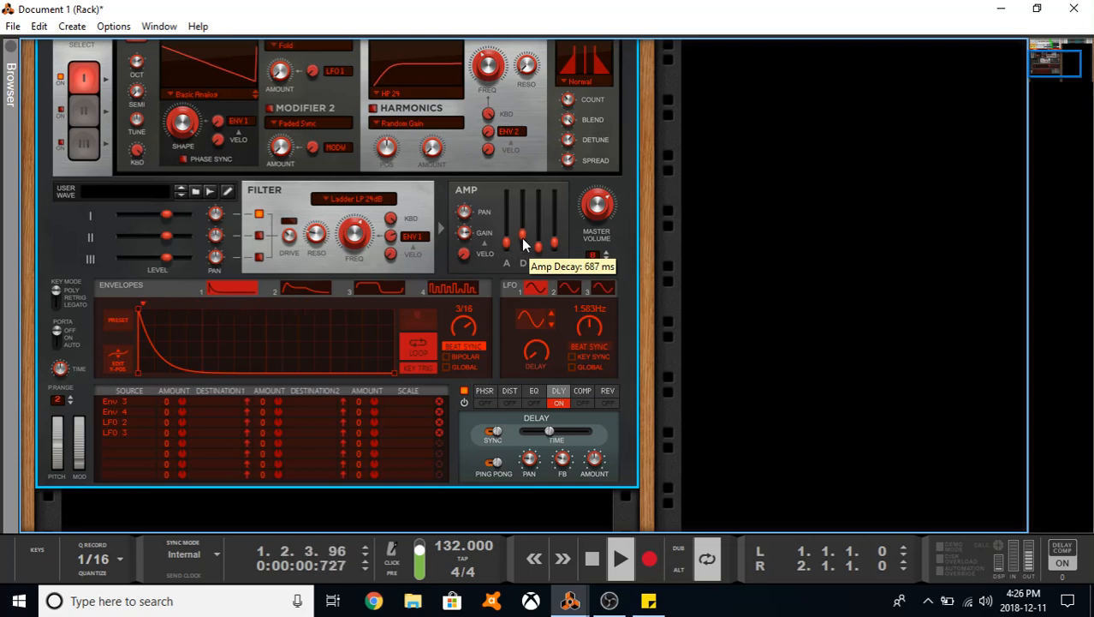
- Move Europa's reverb ahead of the compressor, turn it on and set its decay to about 64 %
left_click_drag(608, 392, 583, 395)
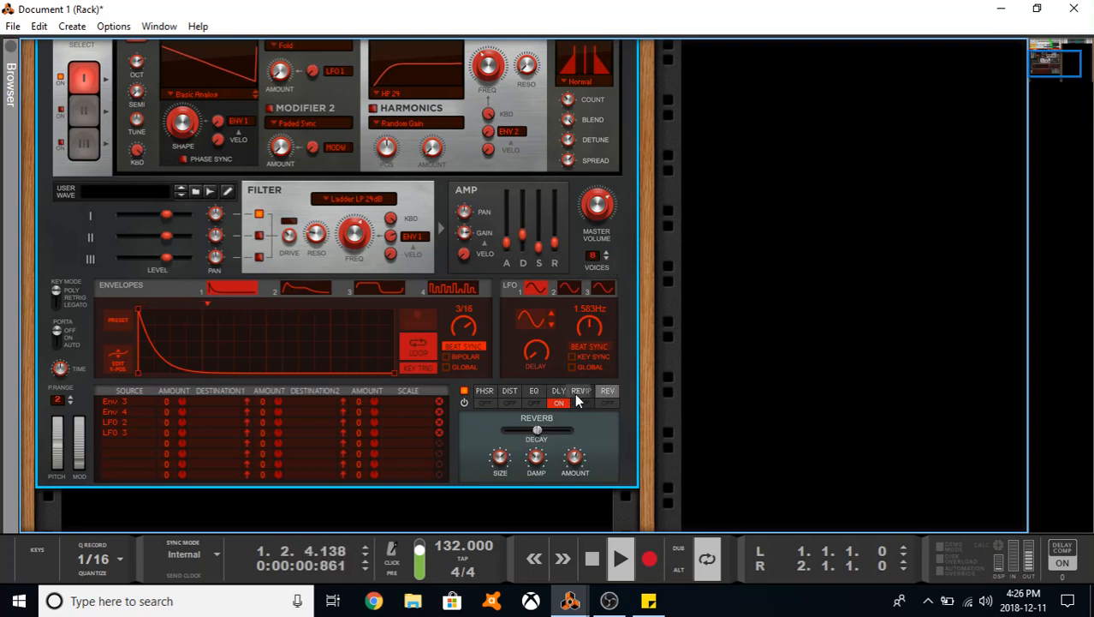
left_click(583, 402)
left_click_drag(576, 457, 576, 462)
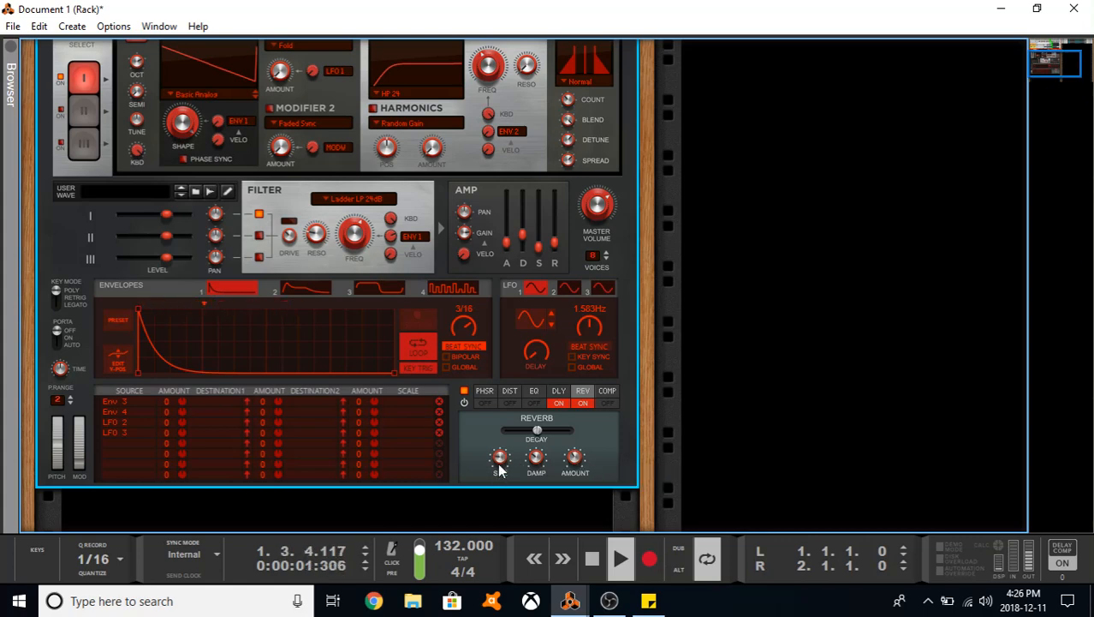
left_click(583, 403)
left_click_drag(546, 432, 544, 431)
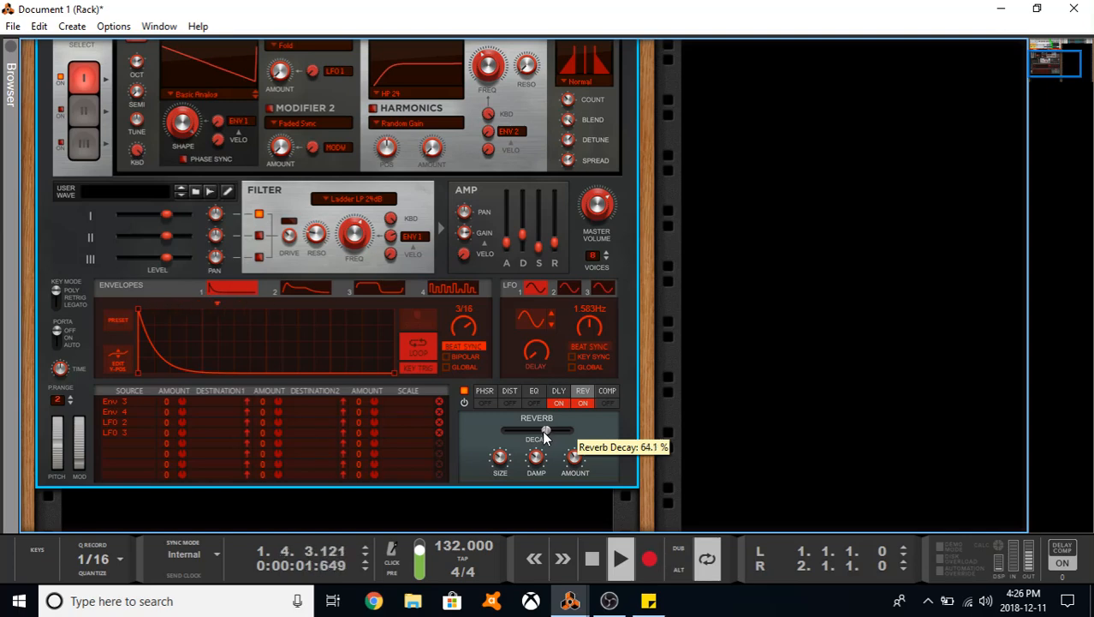
- Turn on Europa's compressor, set its release to 1.13 s and adjust its attack
left_click(609, 403)
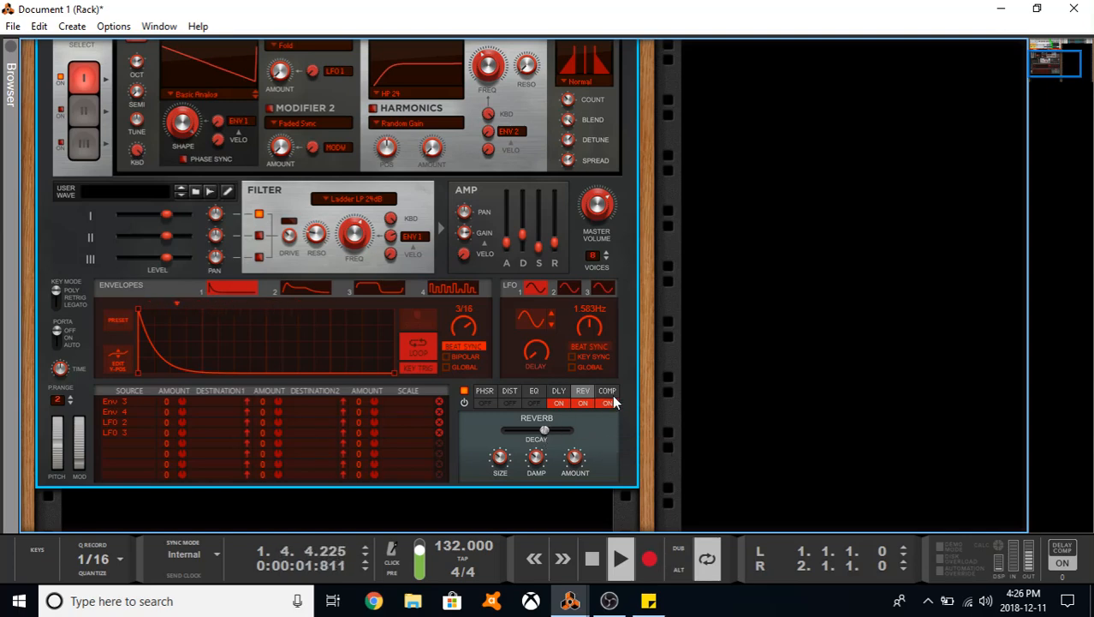
left_click(608, 392)
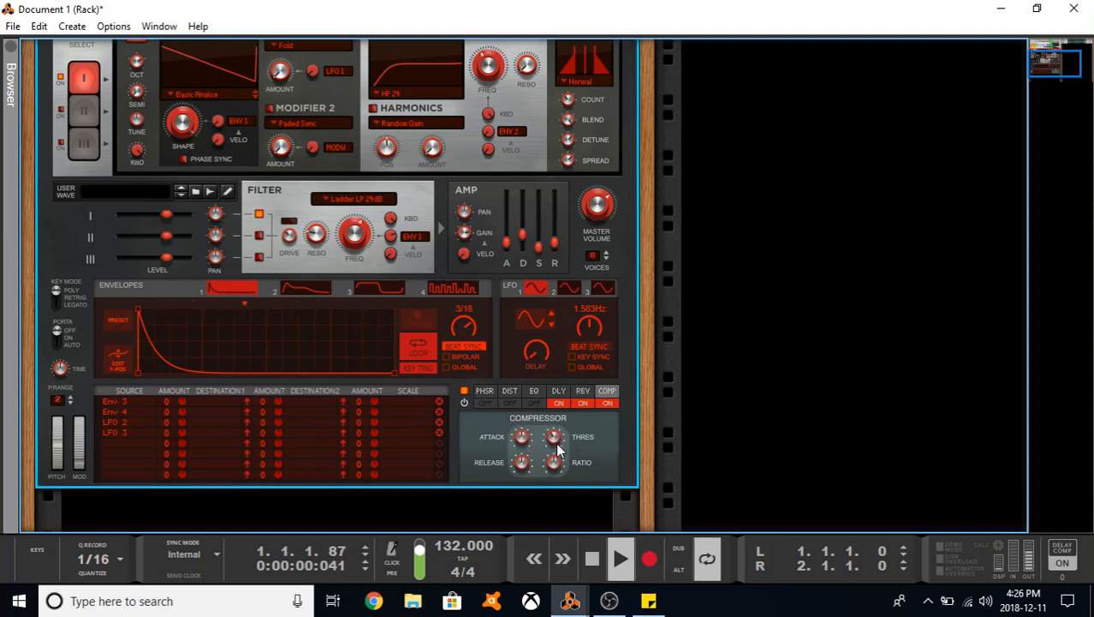
left_click_drag(557, 455, 555, 463)
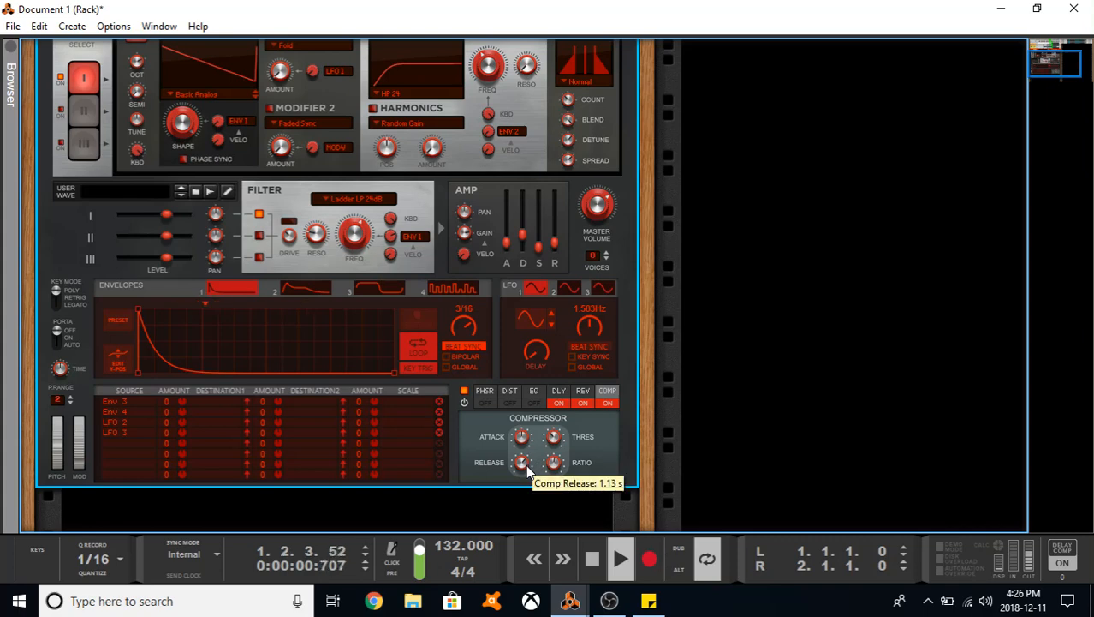
left_click_drag(526, 437, 527, 446)
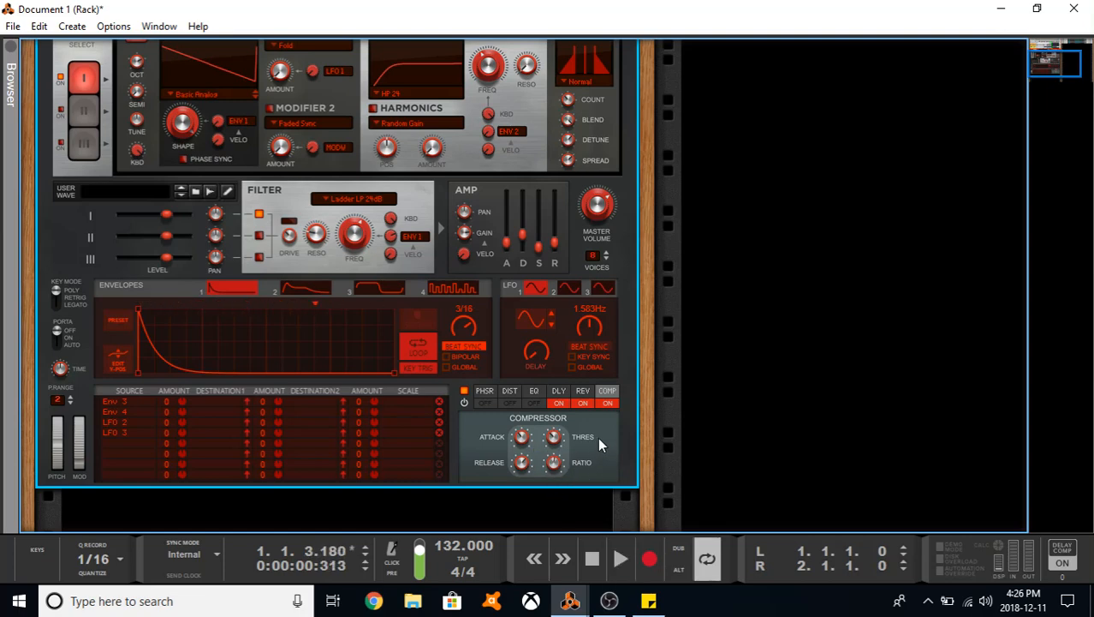
- Review the Mid Bass patch in Europa, covering its wave, spectral filter, unison, main filter, amp envelope and effects
scroll(437, 358, "up", 3)
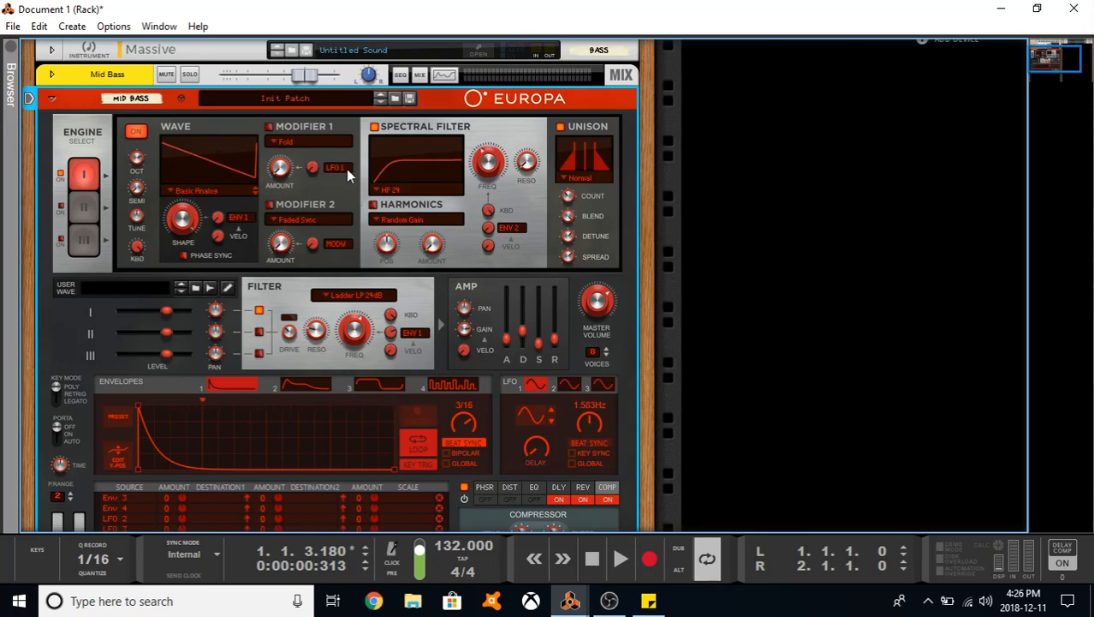
scroll(377, 145, "up", 1)
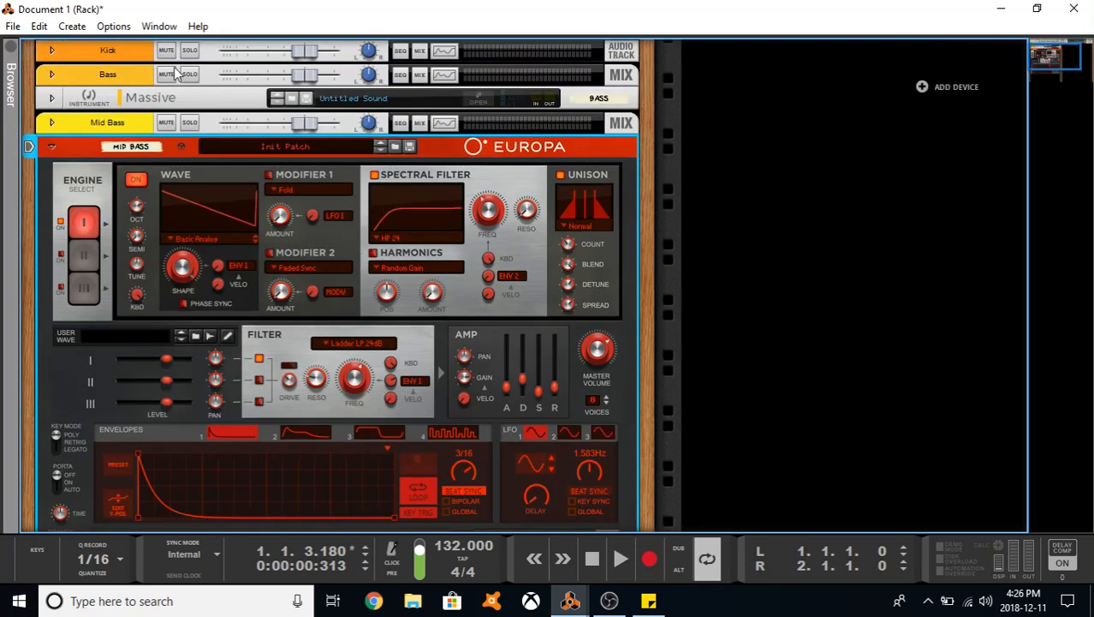
scroll(586, 224, "down", 1)
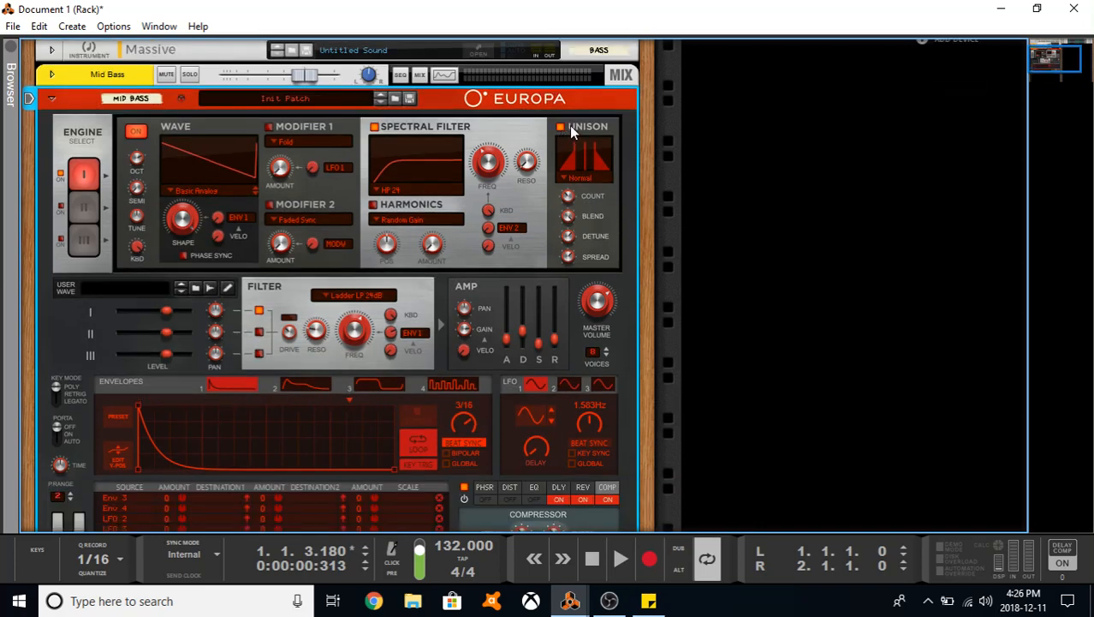
scroll(564, 127, "down", 1)
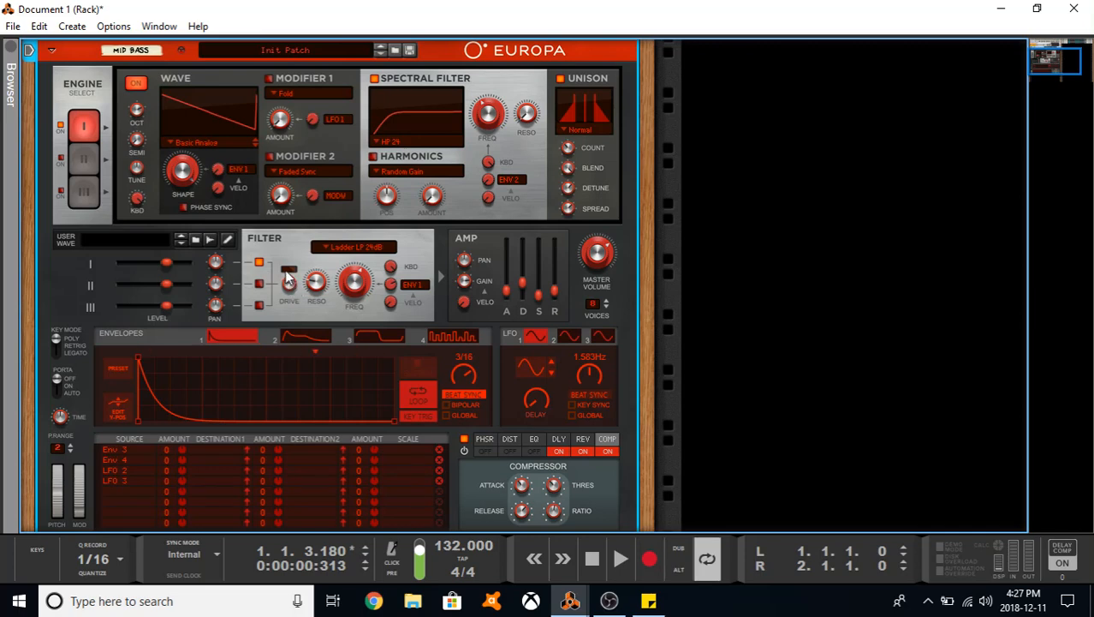
mouse_move(322, 290)
scroll(154, 283, "up", 4)
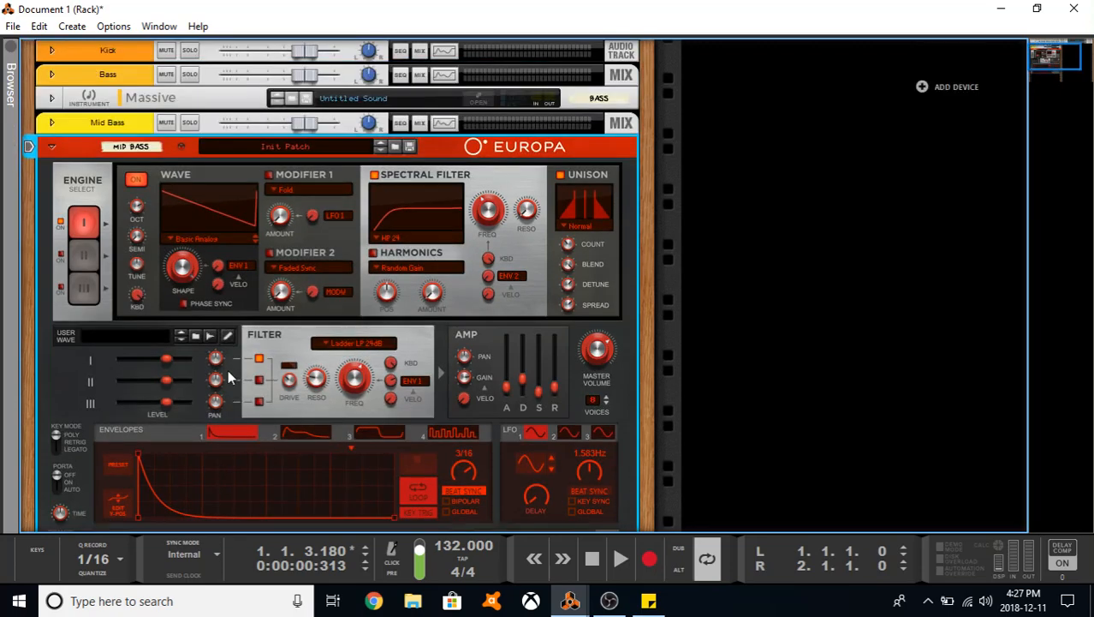
scroll(97, 181, "down", 4)
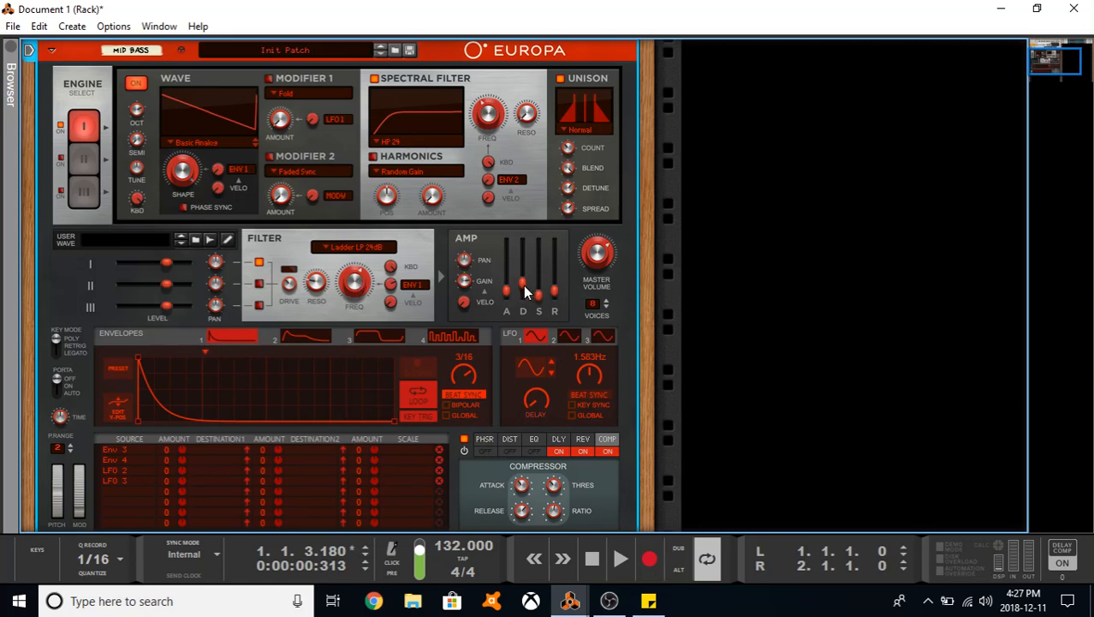
- Collapse the Europa device in the rack and minimise the rack window to return to the sequencer
mouse_move(526, 292)
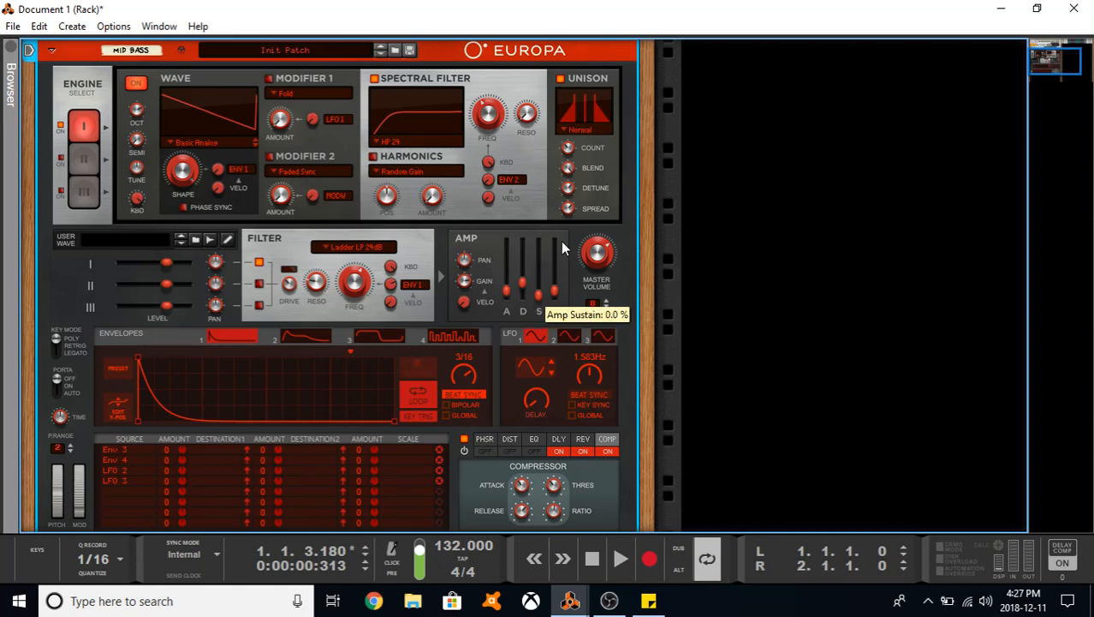
scroll(534, 304, "down", 1)
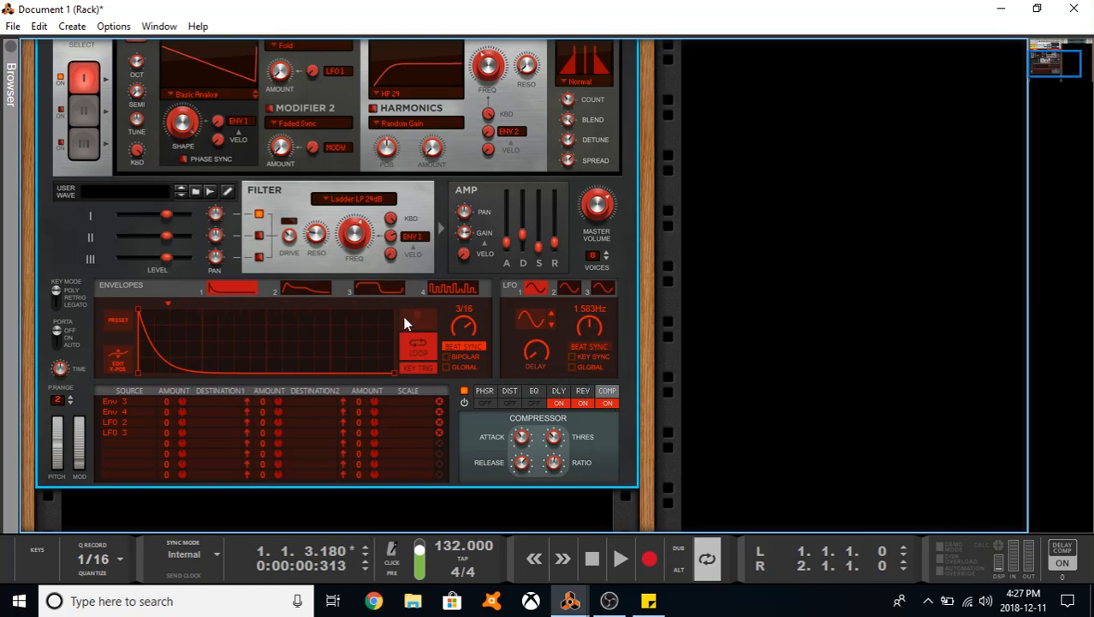
scroll(404, 314, "up", 2)
left_click(53, 100)
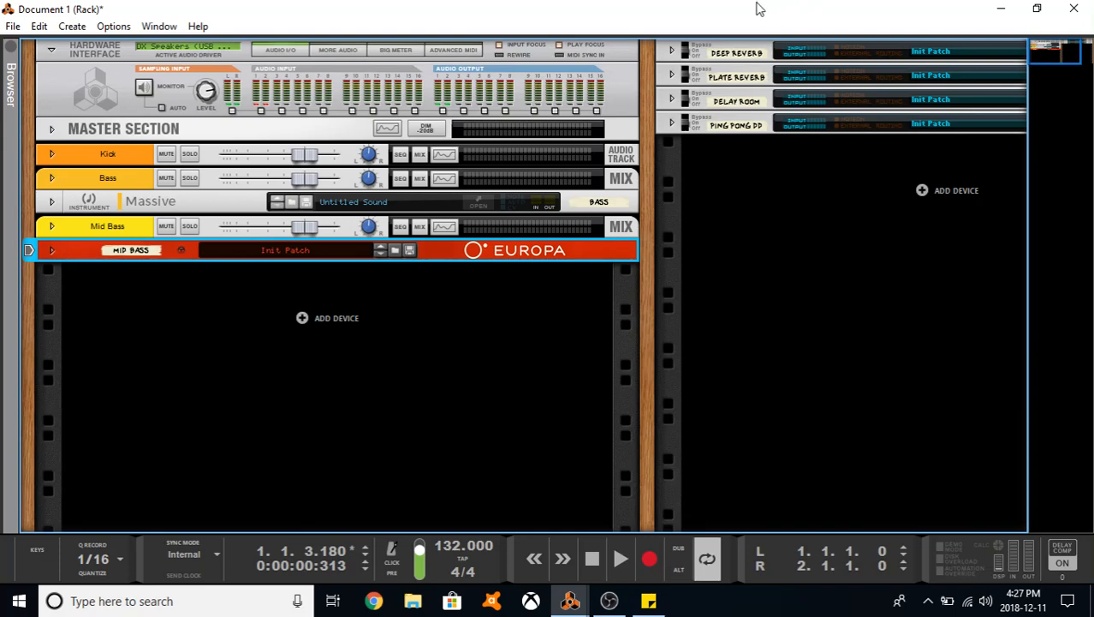
left_click(1004, 9)
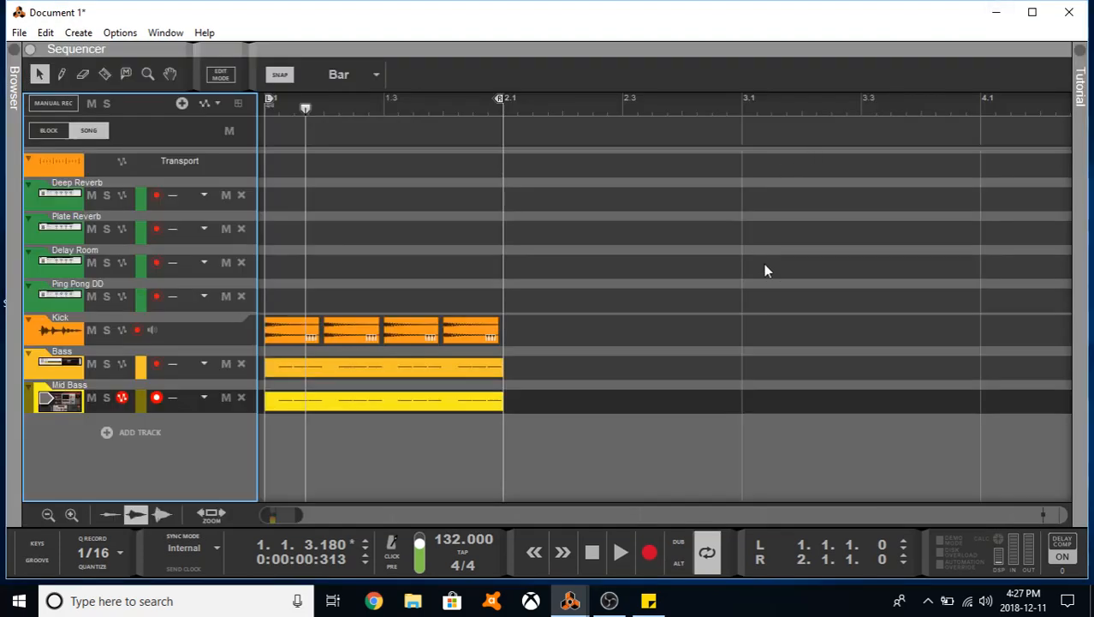
- In the Mid Bass clip, raise the second note to D2 and the first note of beat 2 to A#1
double_click(344, 408)
scroll(379, 381, "down", 1)
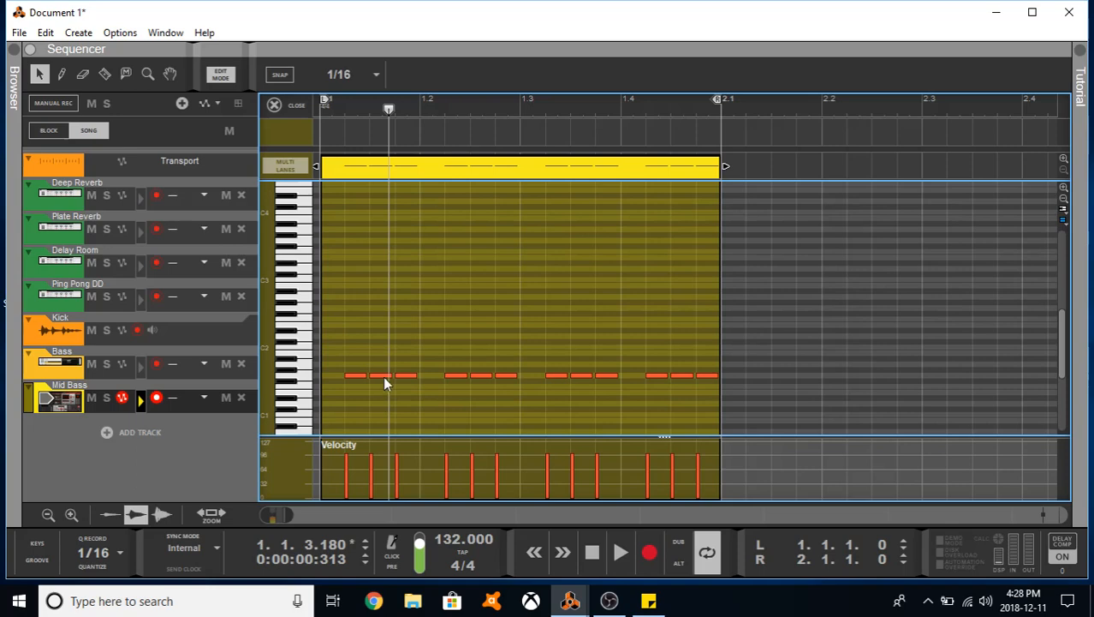
scroll(383, 375, "down", 1)
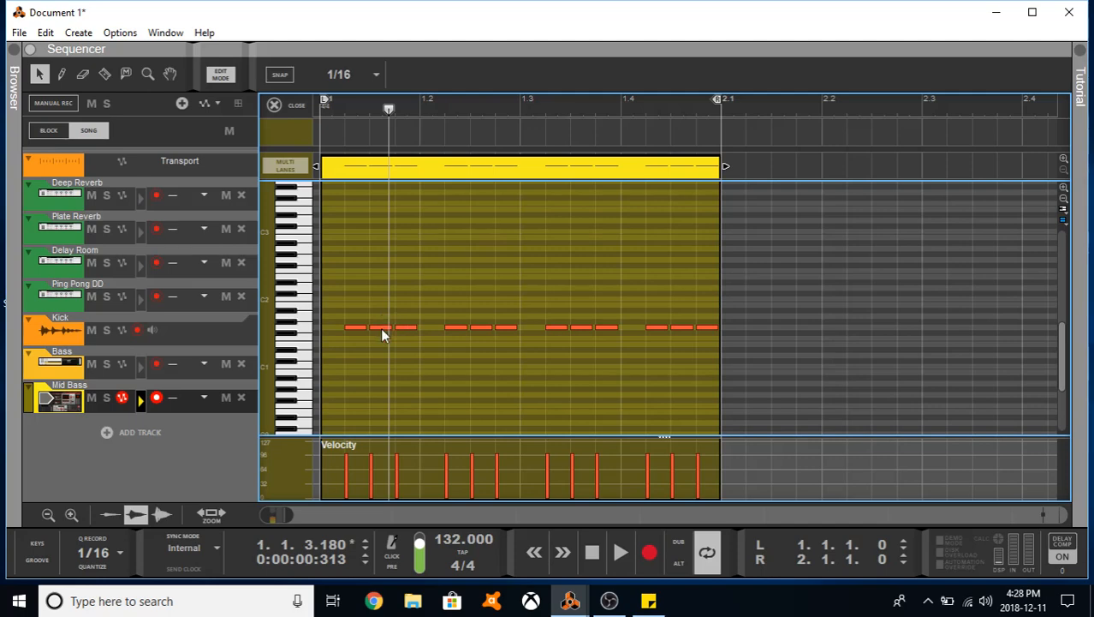
left_click_drag(382, 328, 382, 289)
left_click(422, 373)
mouse_move(473, 328)
left_mouse_down()
mouse_move(473, 312)
mouse_move(473, 325)
mouse_move(455, 318)
left_mouse_up()
left_click(459, 371)
left_click(459, 371)
- Lower beat 3's first note to F1, raise its last note to D2, and raise beat 4's middle note to G2
left_click(559, 328)
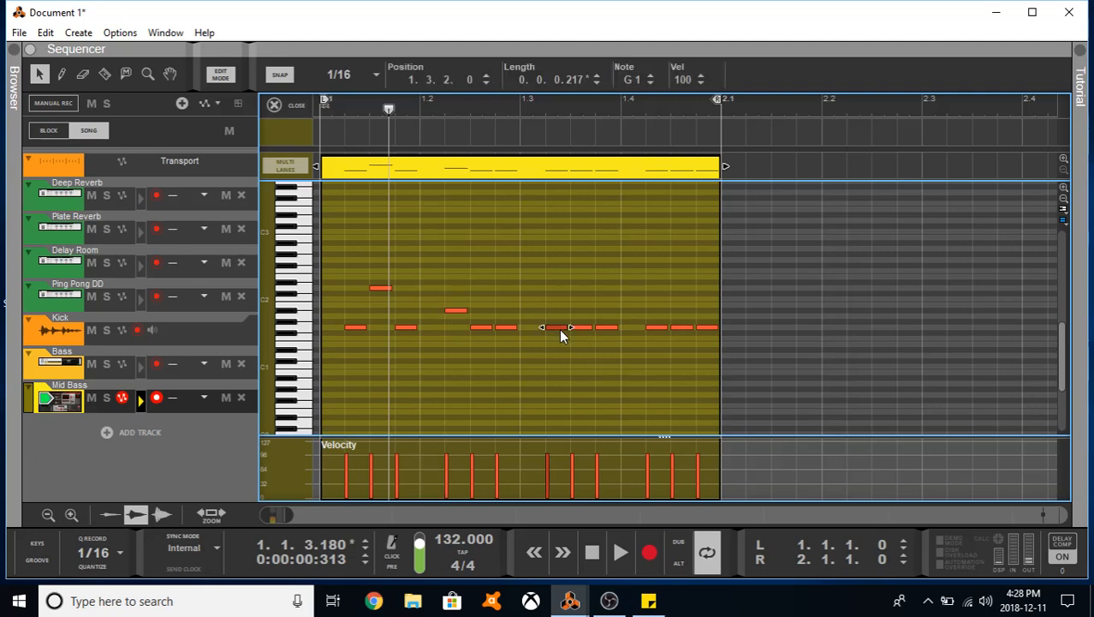
left_click_drag(560, 329, 604, 288)
left_click(582, 359)
left_click(653, 339)
left_click_drag(688, 327, 685, 260)
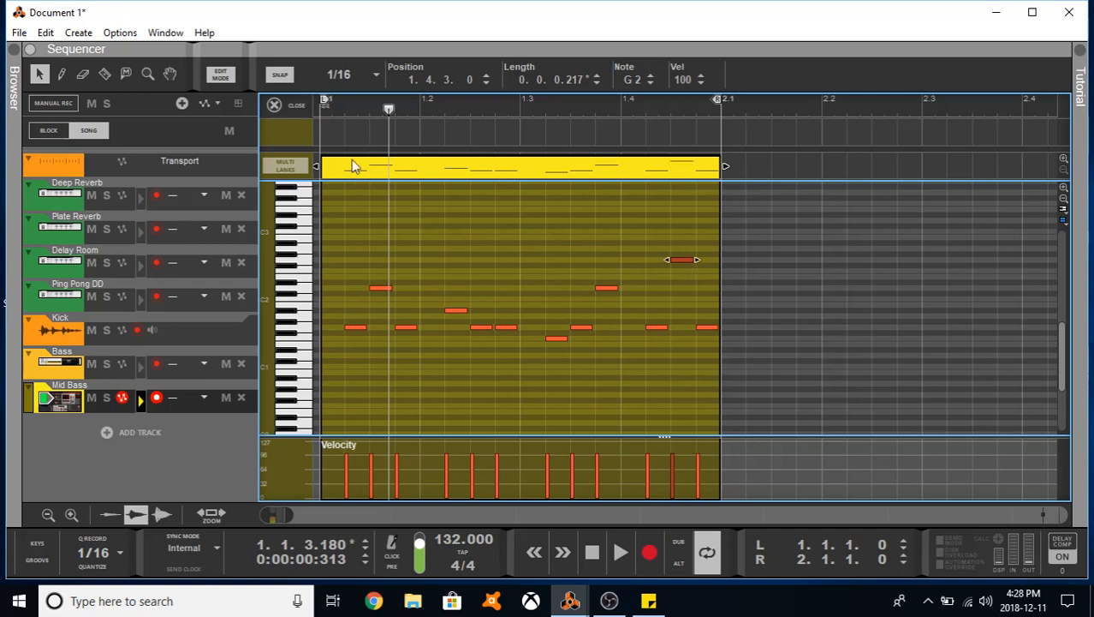
- Close the Mid Bass clip and replace the Bass track's clip with a copy of it
left_click(283, 106)
left_click_drag(570, 388, 462, 359)
left_click_drag(556, 369, 500, 378)
key("Delete")
left_click_drag(387, 404, 361, 378)
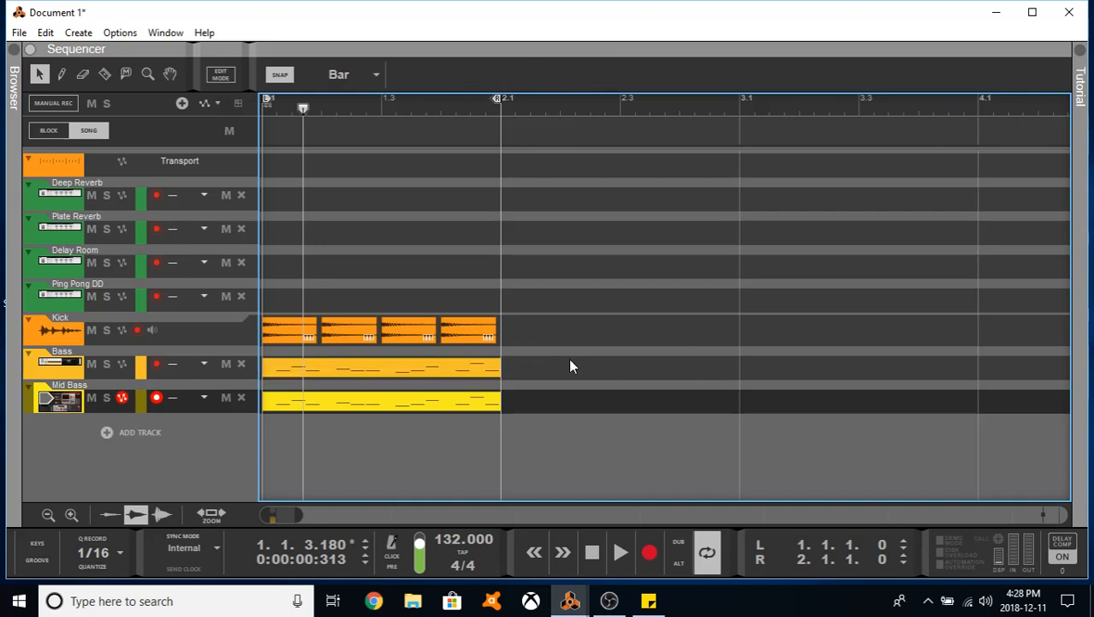
- Play the loop from the start to hear both basses with the new melody
left_click(592, 553)
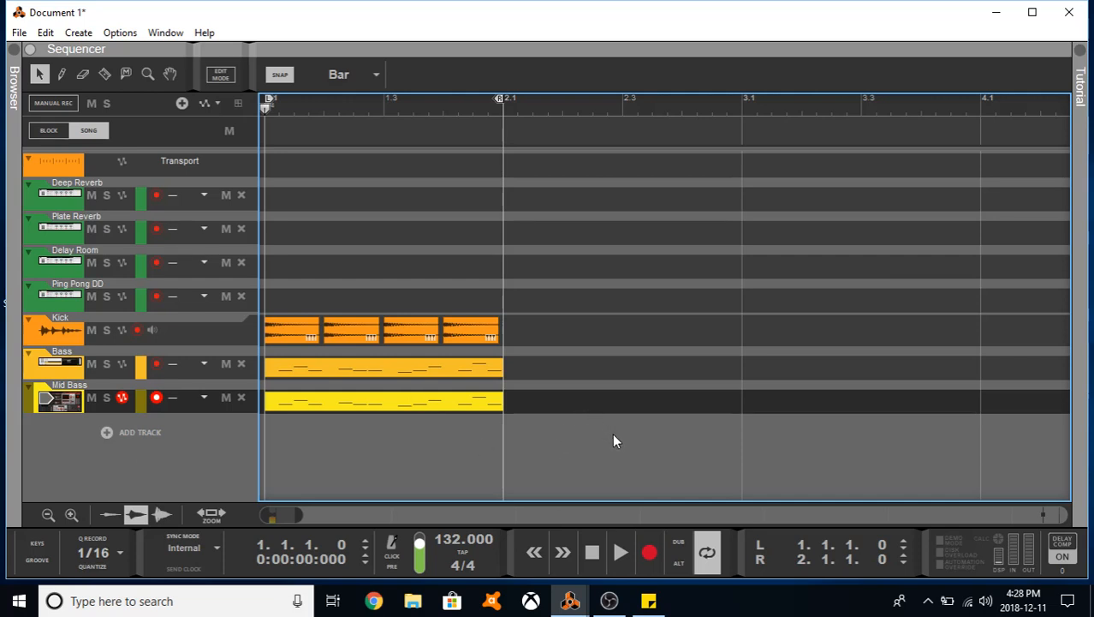
key("space")
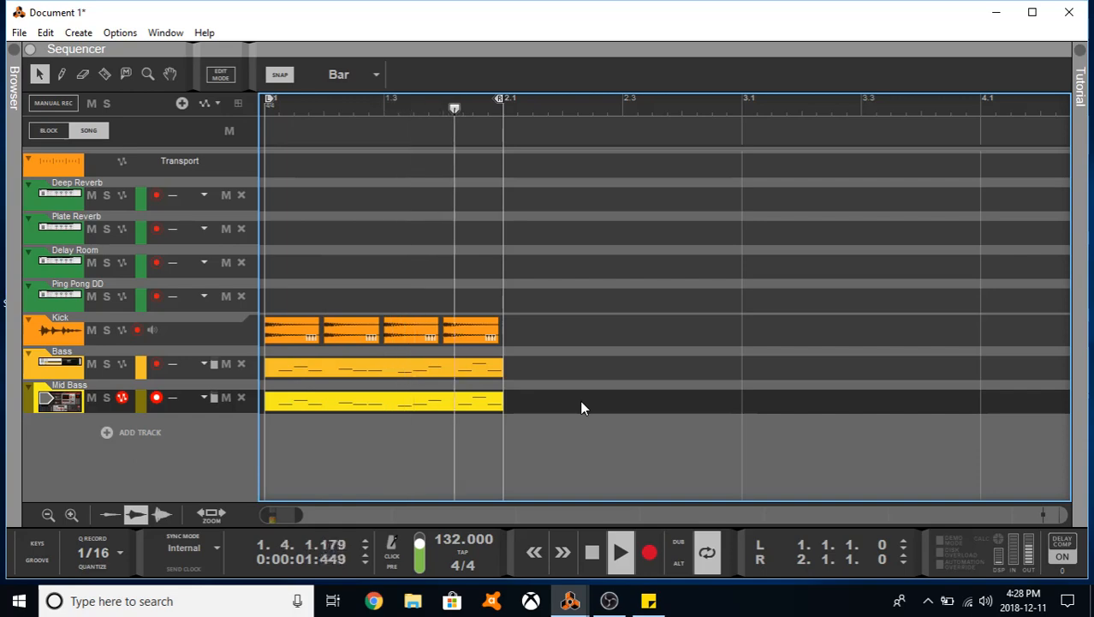
key("space")
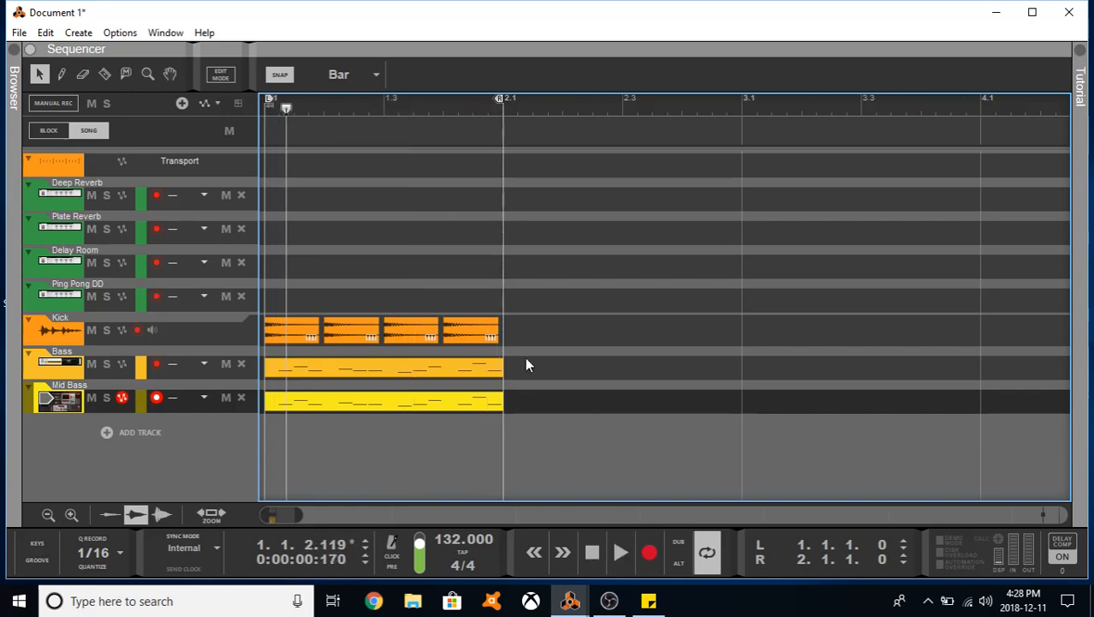
- Transpose the Bass clip by -12 semitones with the Tool Window's pitch function and close the window
left_click(480, 369)
left_click(165, 33)
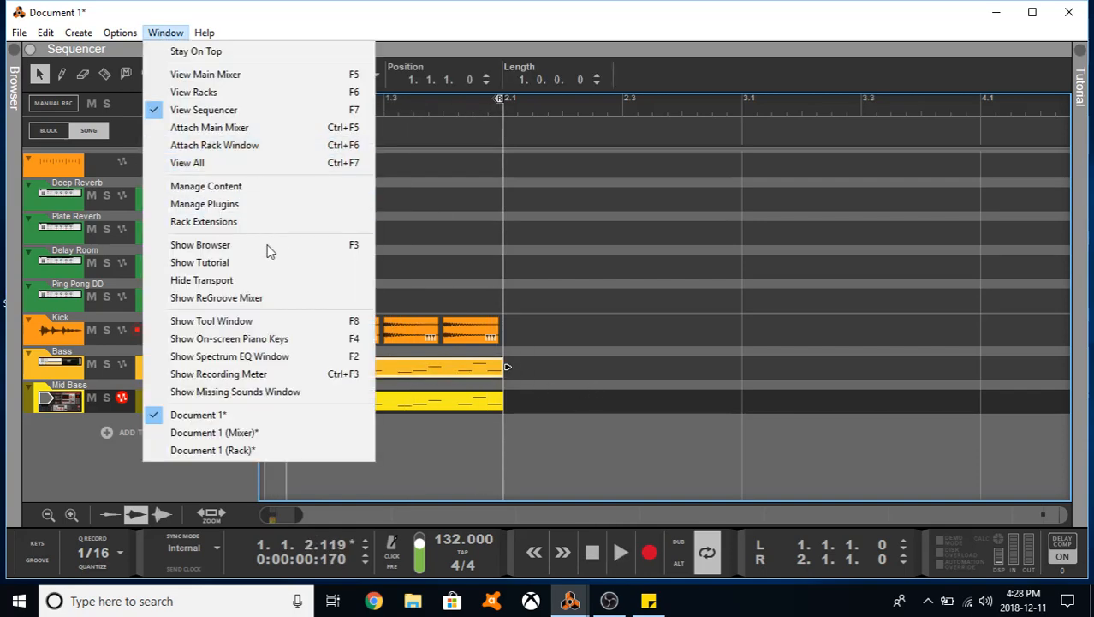
left_click(256, 320)
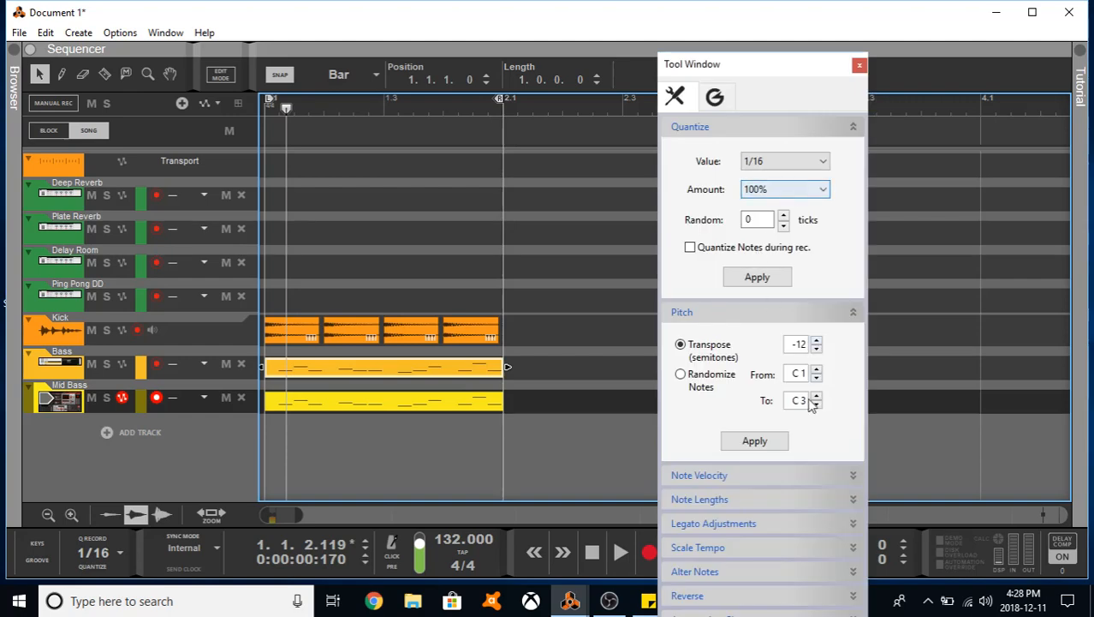
left_click(755, 440)
left_click(860, 67)
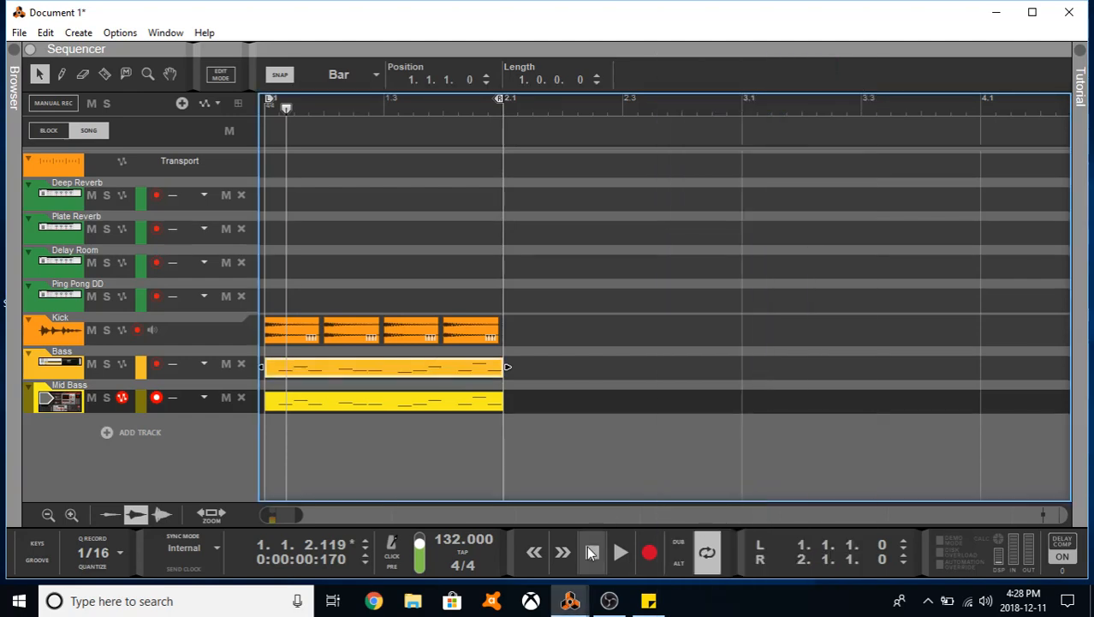
- Play the loop from the start to check the lowered Bass part against the Mid Bass, and deselect the clip
left_click(592, 552)
key("space")
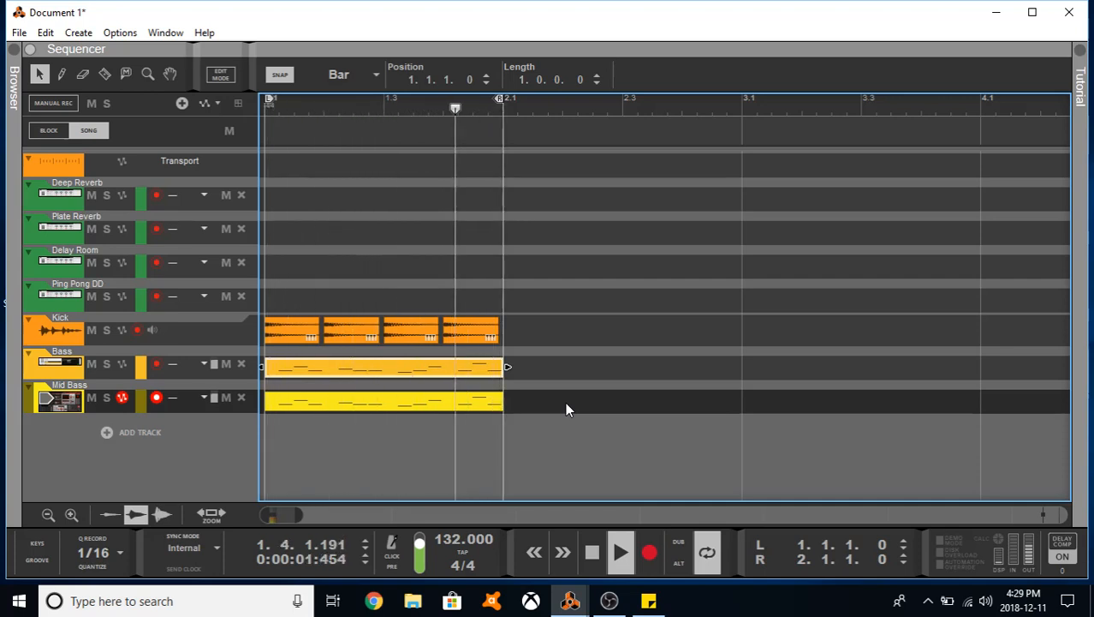
key("space")
left_click(565, 402)
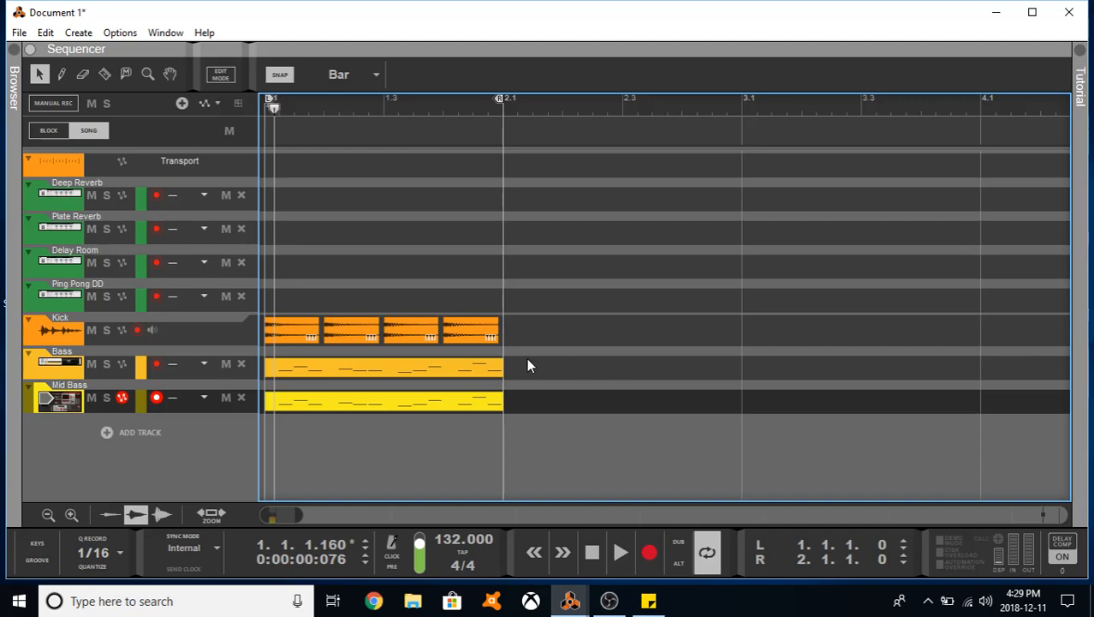
- In the Bass clip, lengthen the second note to the start of beat 2, delete the G0 note at 1.1.4, and rewind the song
double_click(471, 365)
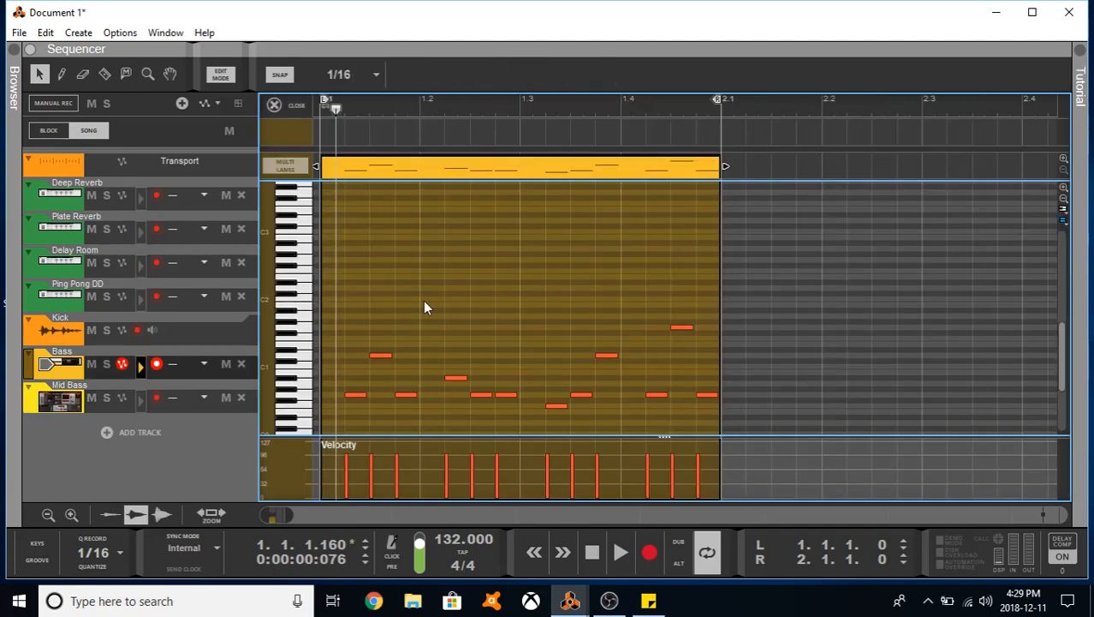
scroll(423, 300, "down", 3)
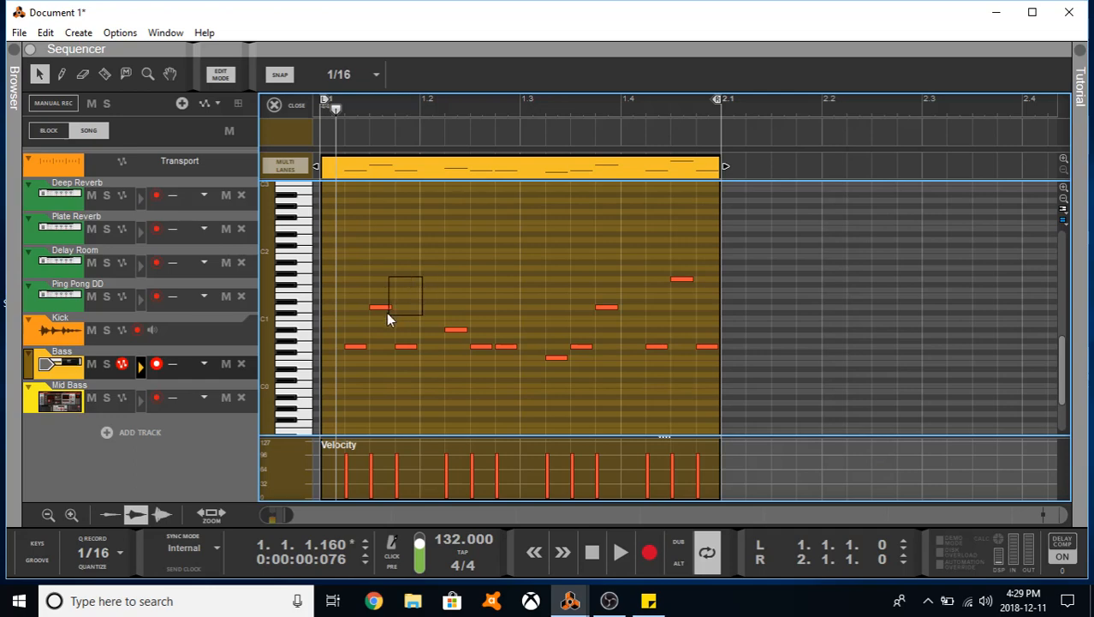
left_click_drag(387, 313, 400, 355)
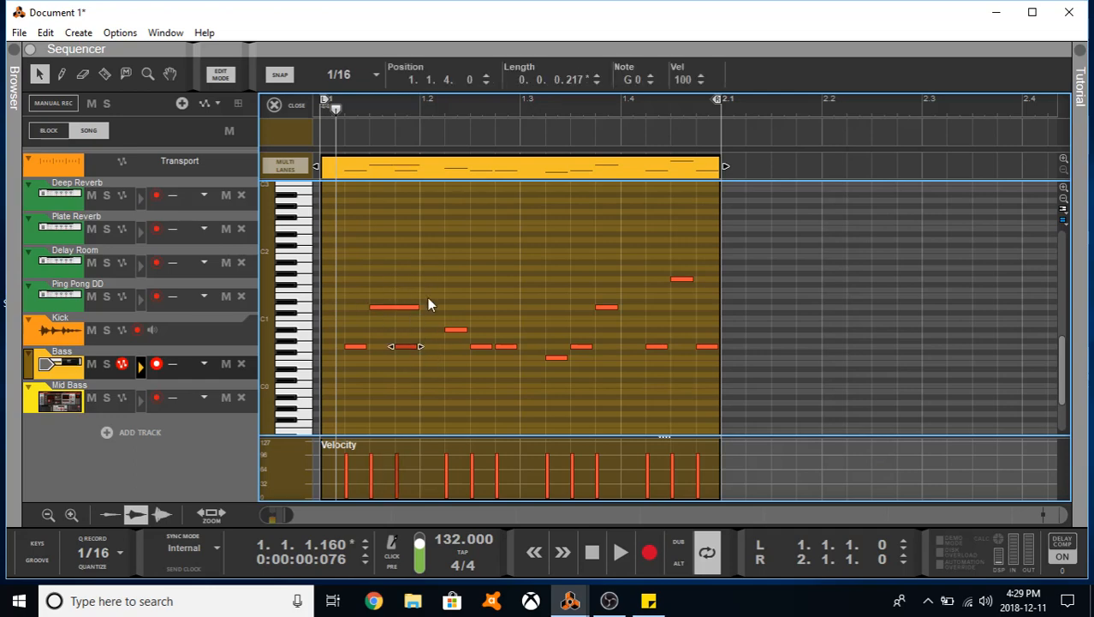
key("Delete")
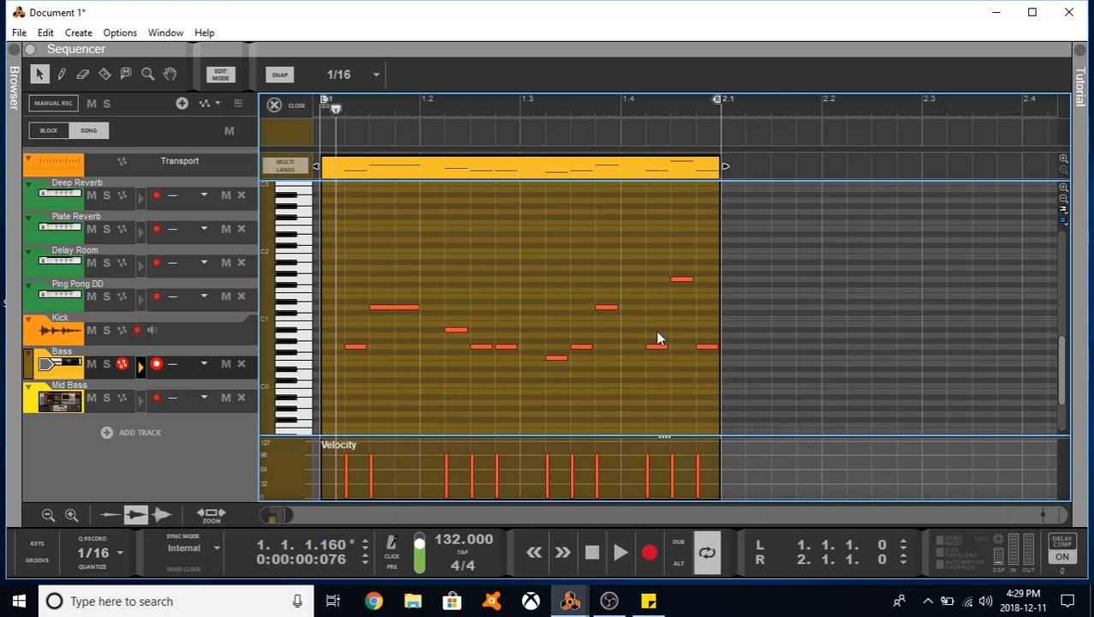
left_click(275, 105)
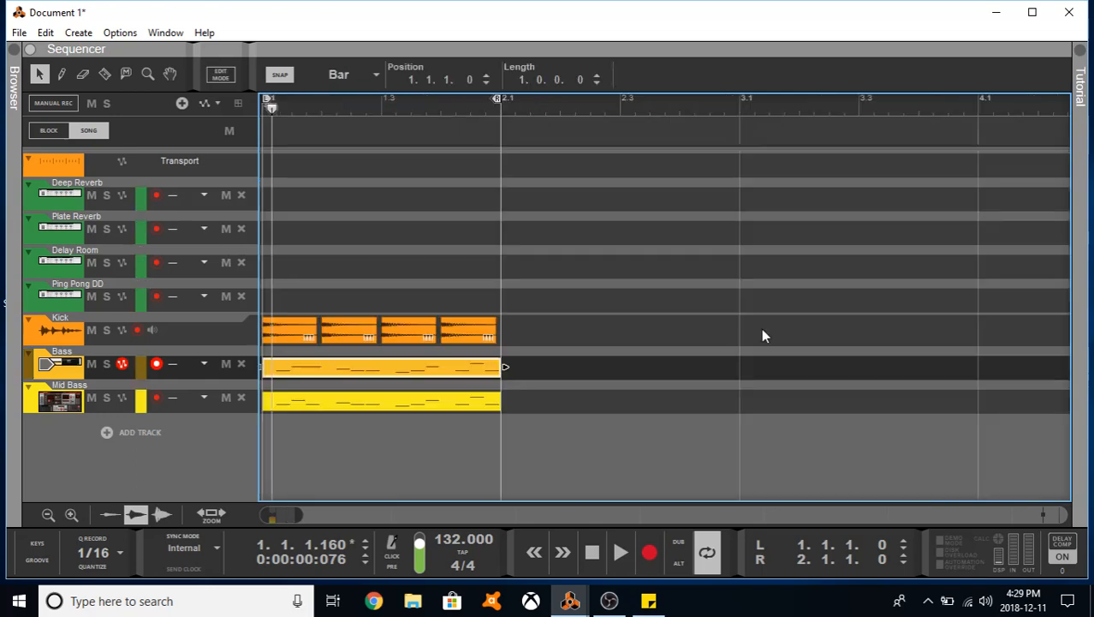
left_click(764, 335)
left_click(591, 552)
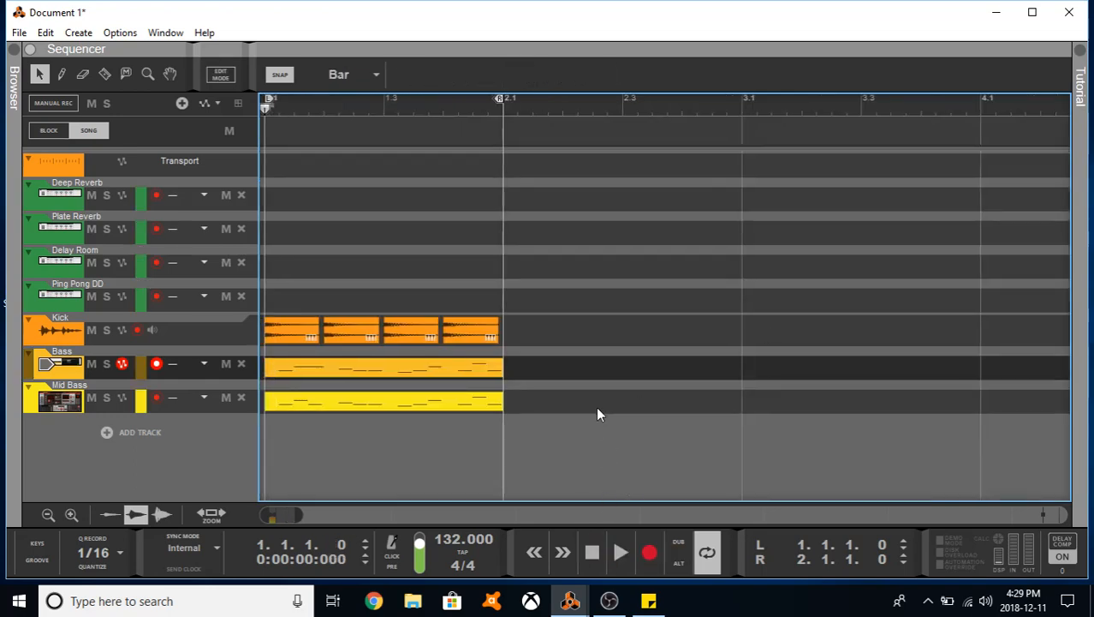